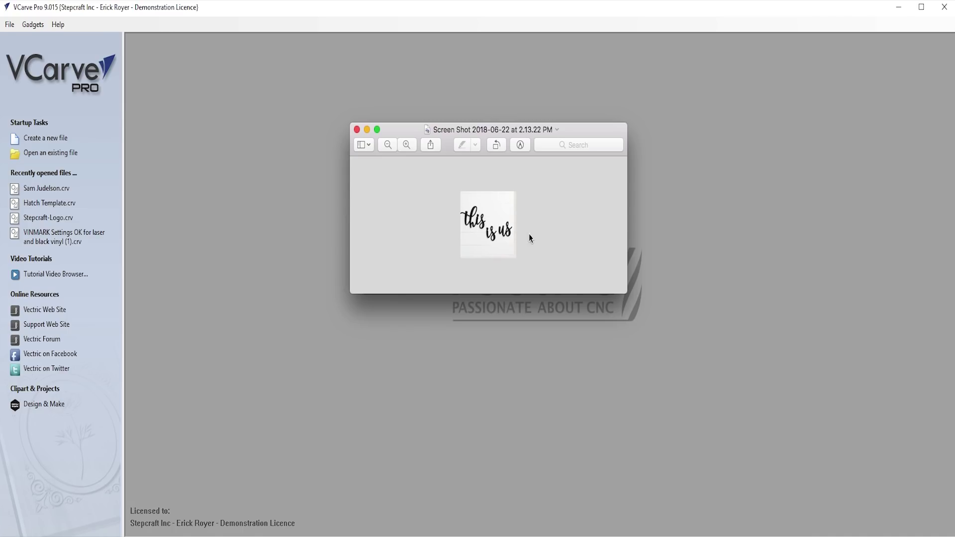
- Examine the lettering in the "this is us" reference image
{"action": "left_click", "coordinate": [406, 145]}
{"action": "left_click", "coordinate": [405, 146]}
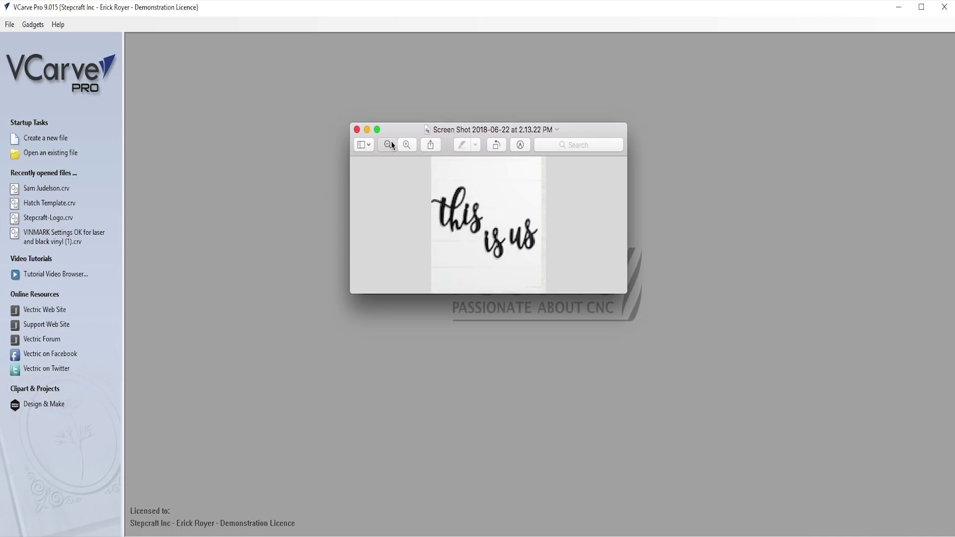
{"action": "left_click", "coordinate": [389, 143]}
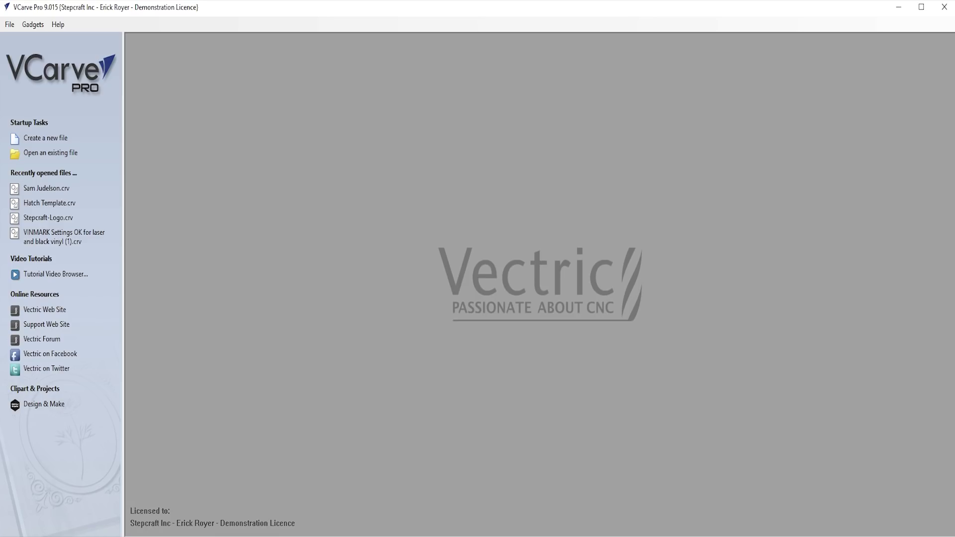
- Create a new single-sided job 17 by 13 inches and 0.5 inches thick, with the XY datum at the centre
{"action": "left_click", "coordinate": [62, 137]}
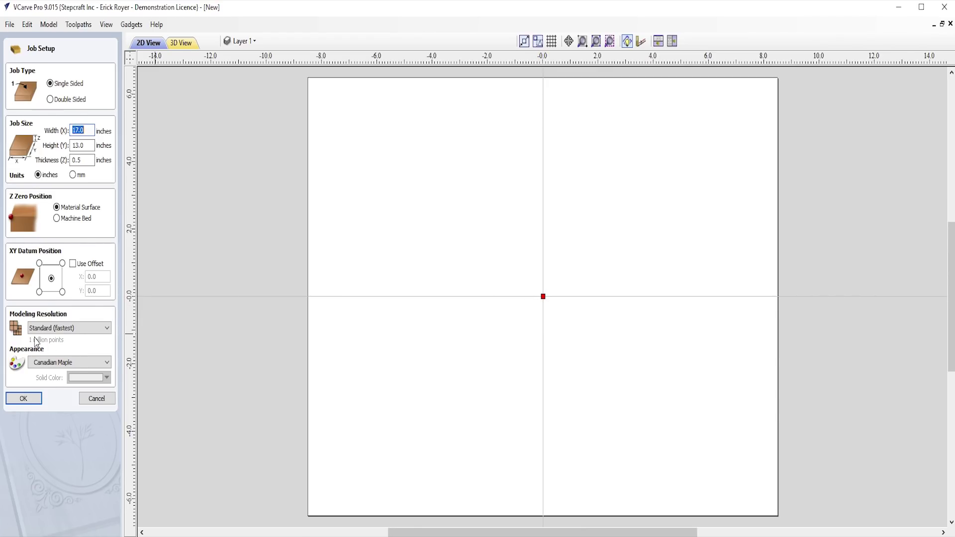
{"action": "left_click", "coordinate": [31, 399]}
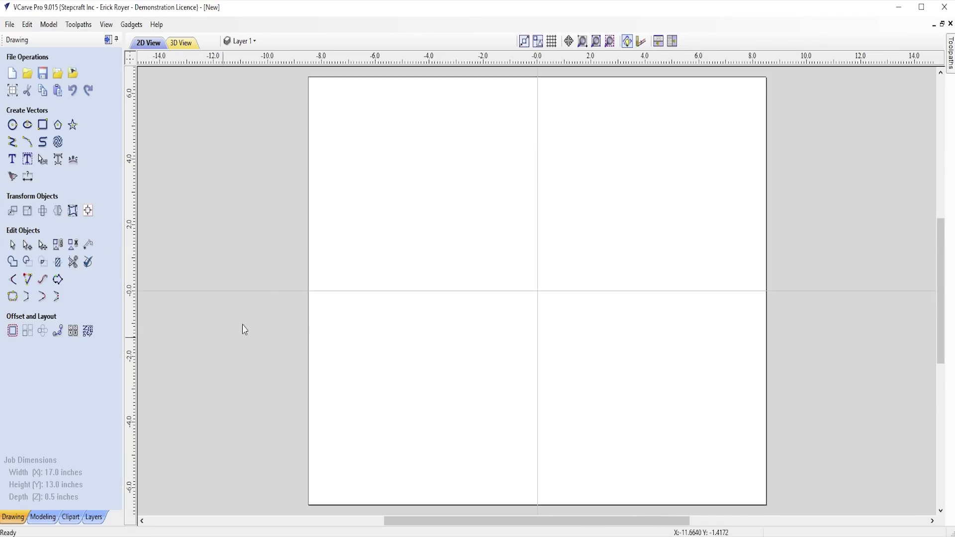
- Create the text "this" in bold Deliciously Regular with a text height of 17 inches
{"action": "left_click", "coordinate": [12, 158]}
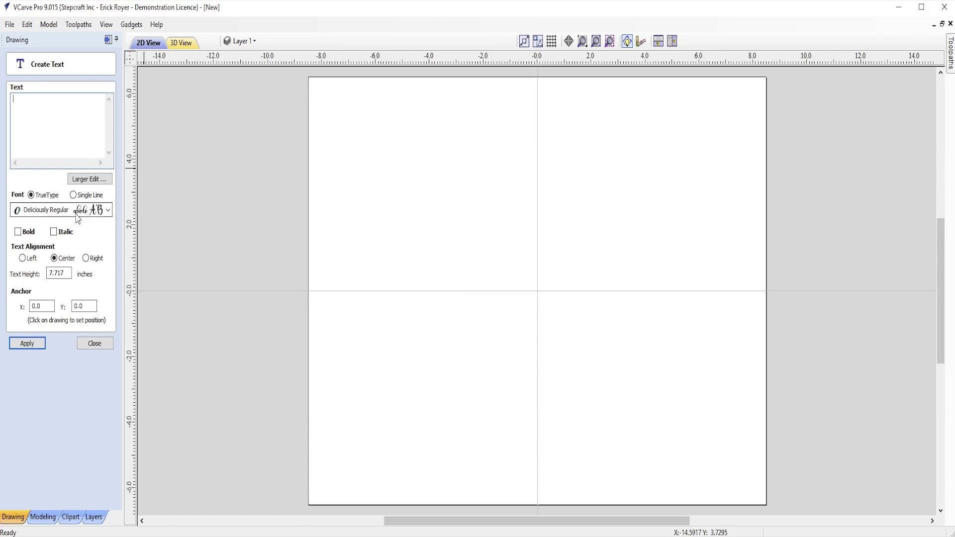
{"action": "left_click", "coordinate": [29, 113]}
{"action": "type", "text": "this"}
{"action": "left_click", "coordinate": [18, 231]}
{"action": "left_click_drag", "start_coordinate": [69, 273], "coordinate": [32, 277]}
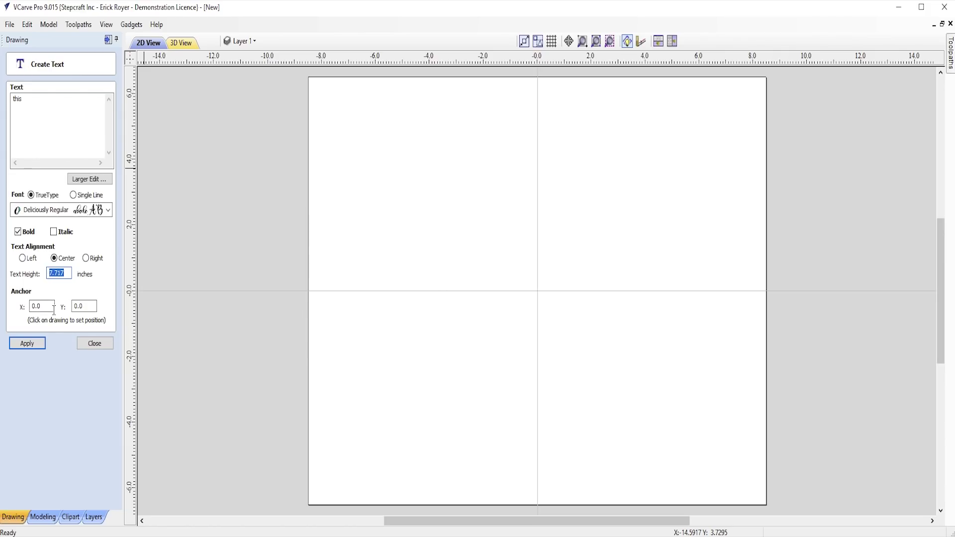
{"action": "type", "text": "17"}
{"action": "left_click", "coordinate": [27, 343]}
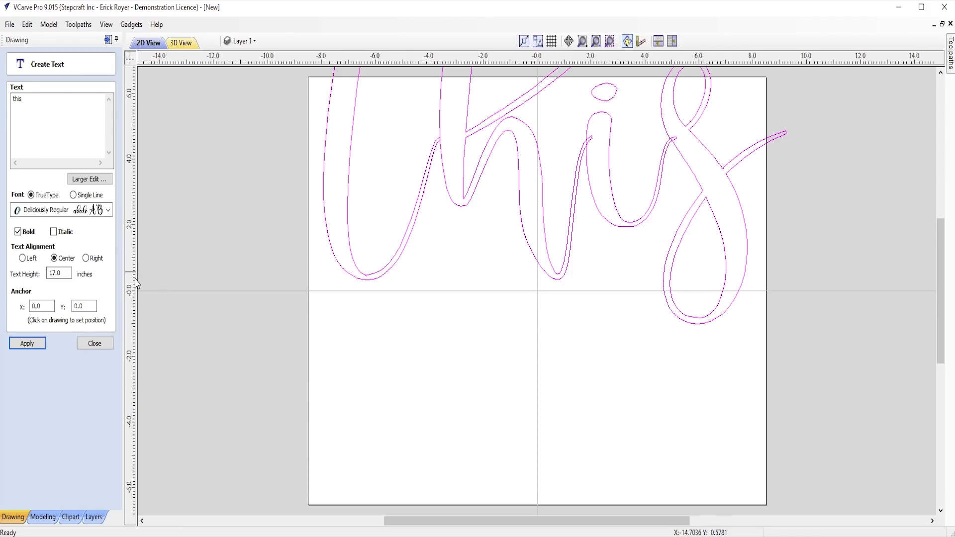
- Move the "this" text down over the job area, anchored at about X 0.36, Y -5.47, and compare it with the reference image
{"action": "left_click", "coordinate": [541, 175]}
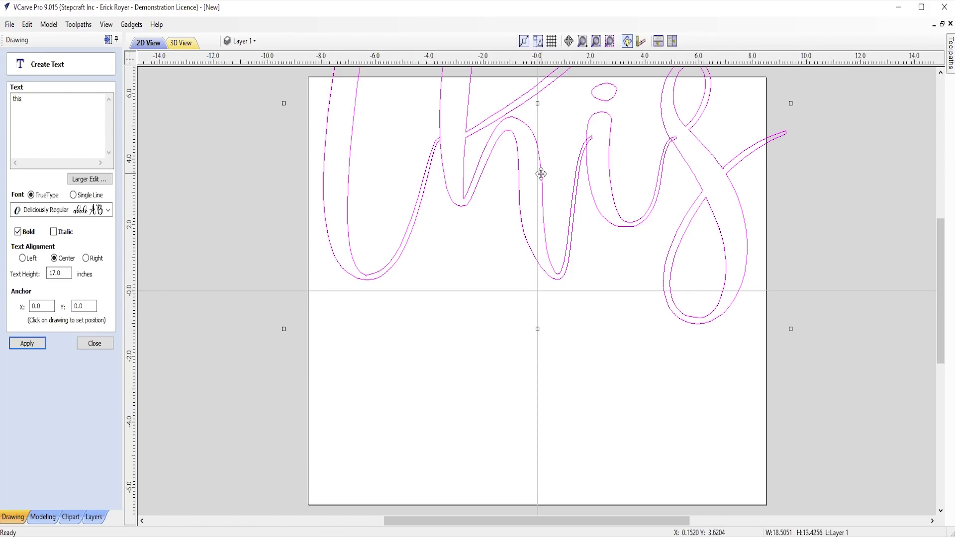
{"action": "left_click_drag", "start_coordinate": [541, 174], "coordinate": [552, 351]}
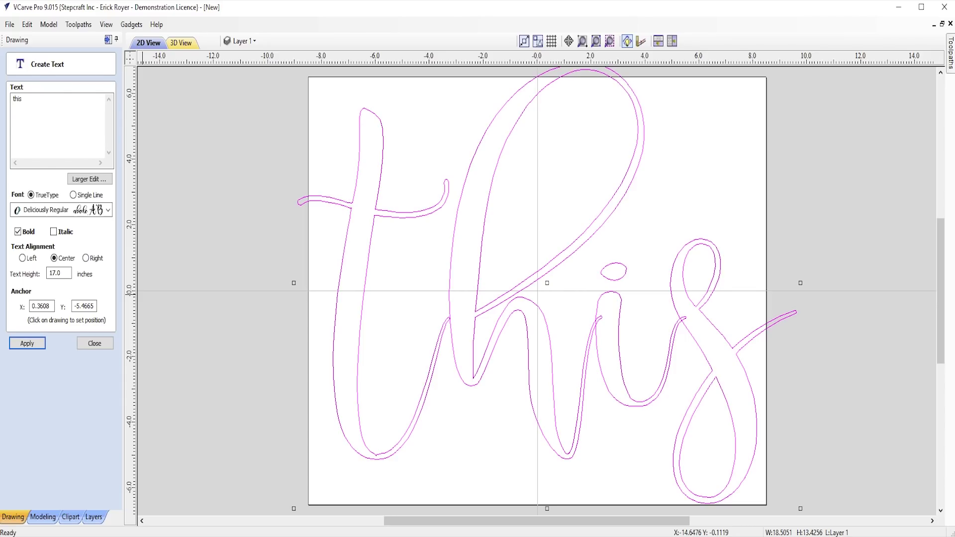
{"action": "left_click_drag", "start_coordinate": [444, 100], "coordinate": [798, 68]}
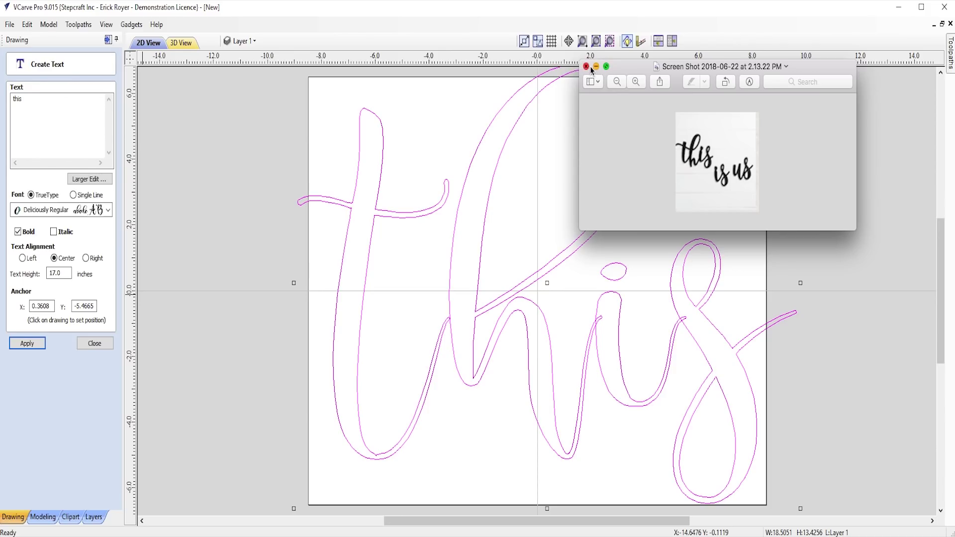
{"action": "left_click_drag", "start_coordinate": [630, 69], "coordinate": [1, 124]}
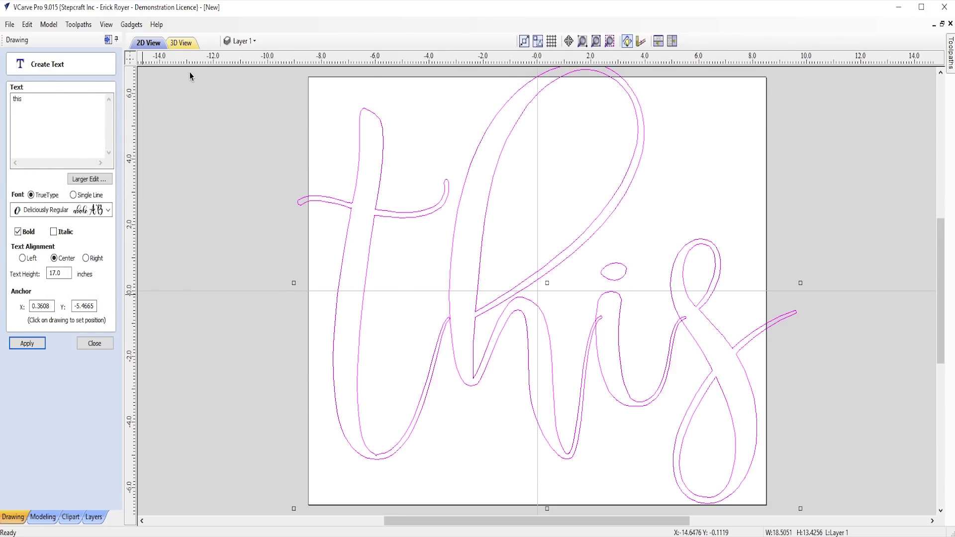
- Reduce the text to the single letter "t" and move it to the left side of the job area
{"action": "left_click", "coordinate": [52, 99]}
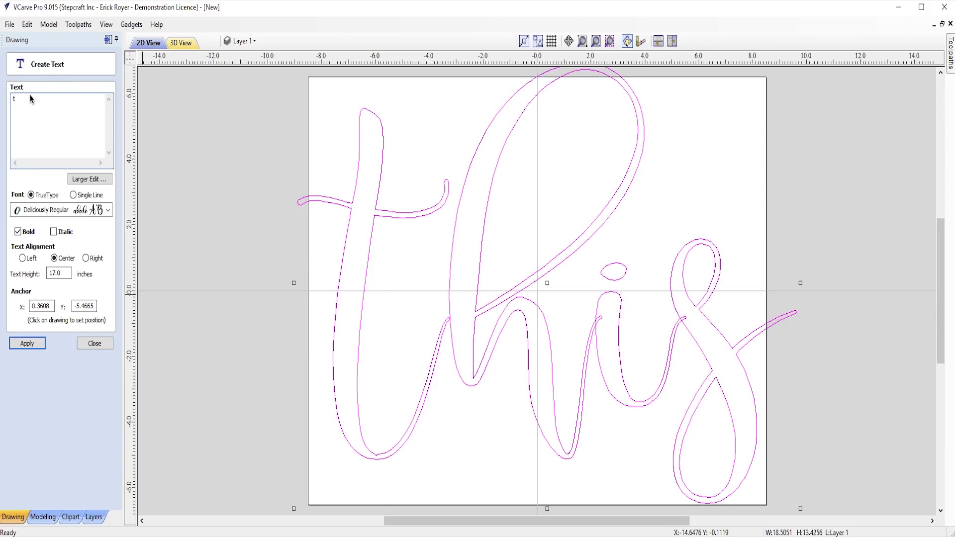
{"action": "left_click", "coordinate": [27, 343]}
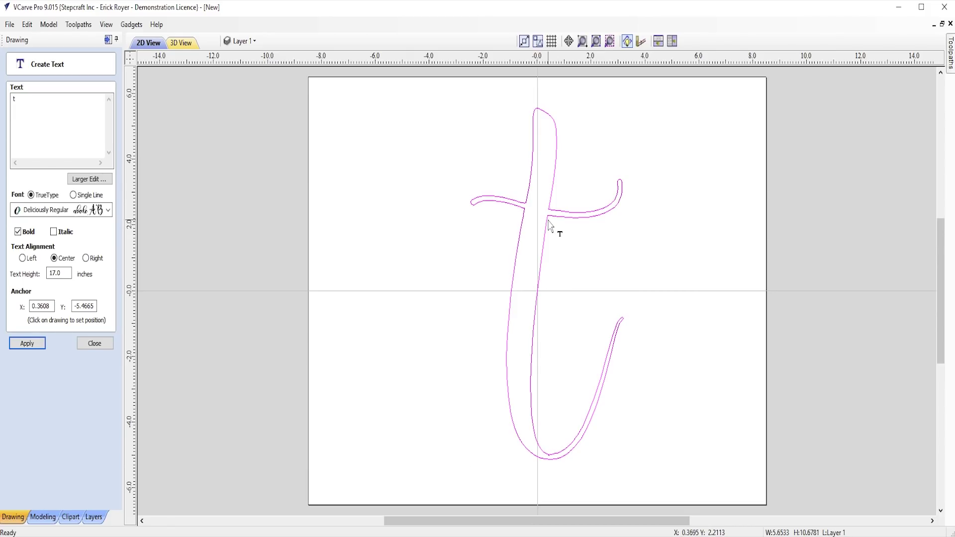
{"action": "left_click_drag", "start_coordinate": [548, 226], "coordinate": [380, 234]}
{"action": "left_click", "coordinate": [605, 254]}
{"action": "left_click", "coordinate": [583, 215]}
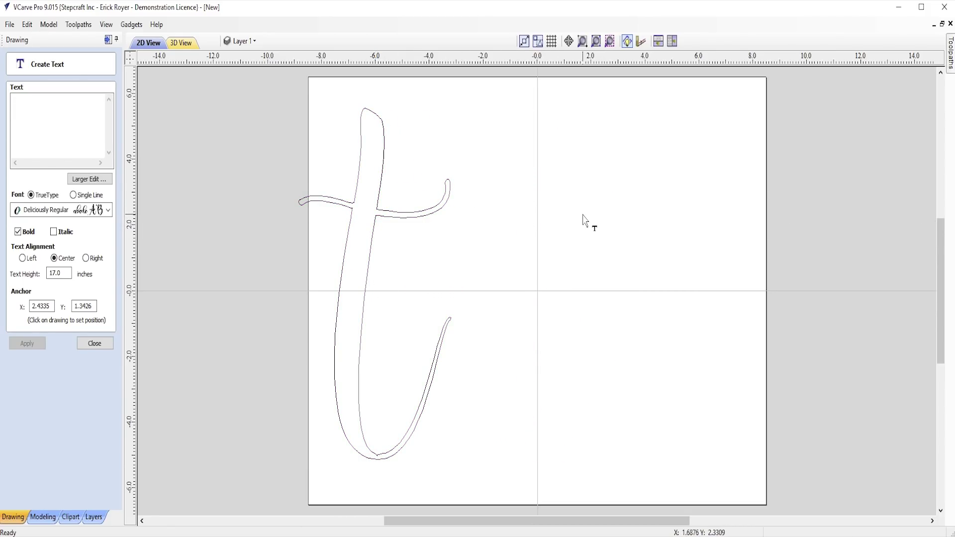
- Add "his" as a separate 17-inch text and position it beside the "t", anchored at about X 2.99, Y -5.42
{"action": "left_click", "coordinate": [28, 123]}
{"action": "type", "text": "his"}
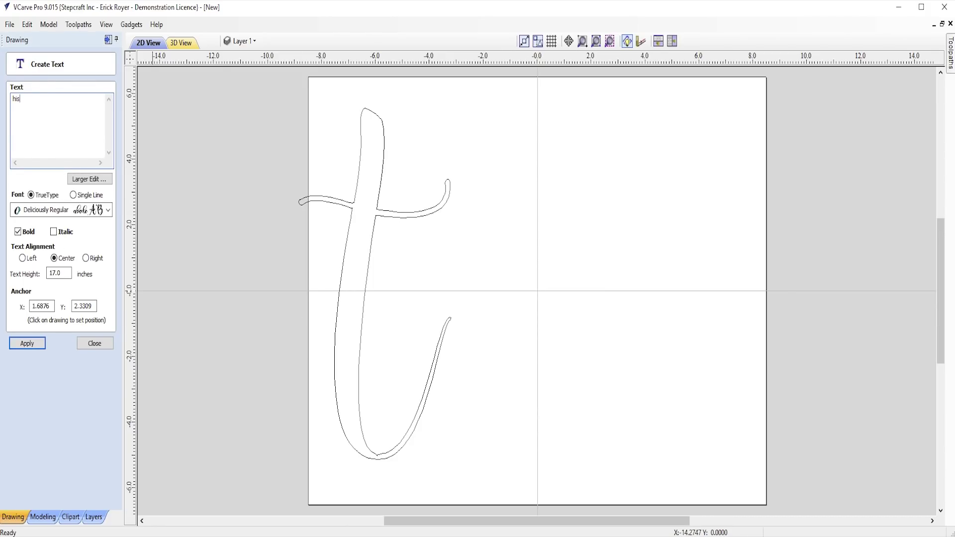
{"action": "left_click", "coordinate": [34, 345]}
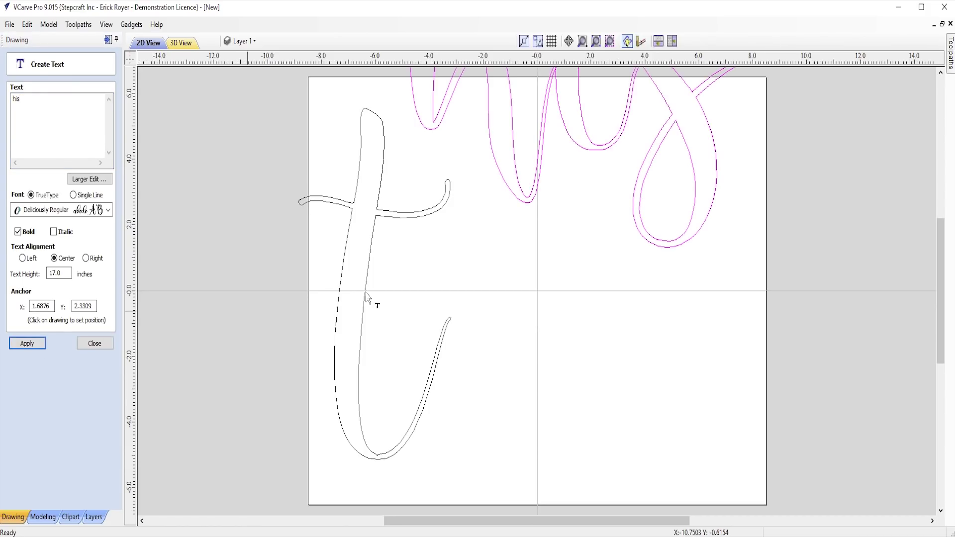
{"action": "left_click", "coordinate": [619, 144]}
{"action": "left_click", "coordinate": [619, 143]}
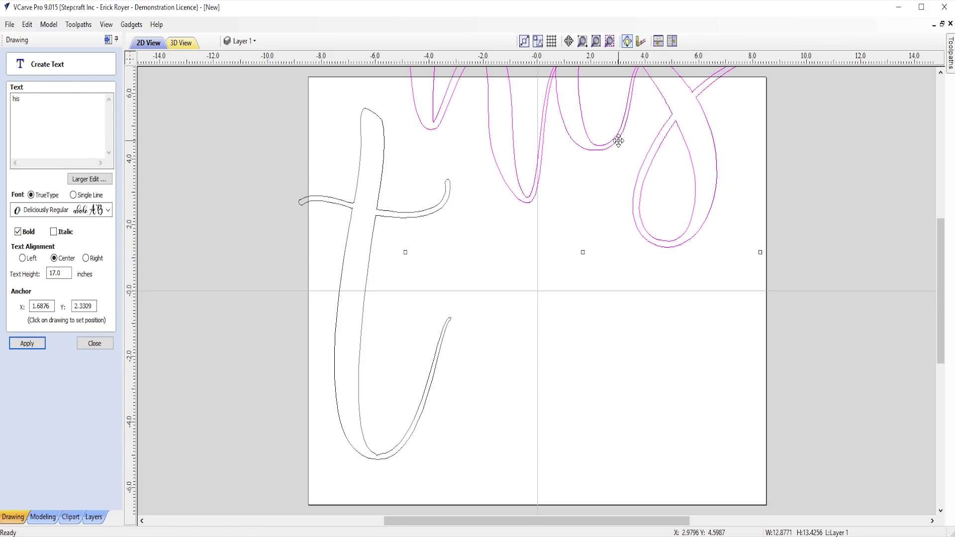
{"action": "left_click_drag", "start_coordinate": [619, 141], "coordinate": [652, 393]}
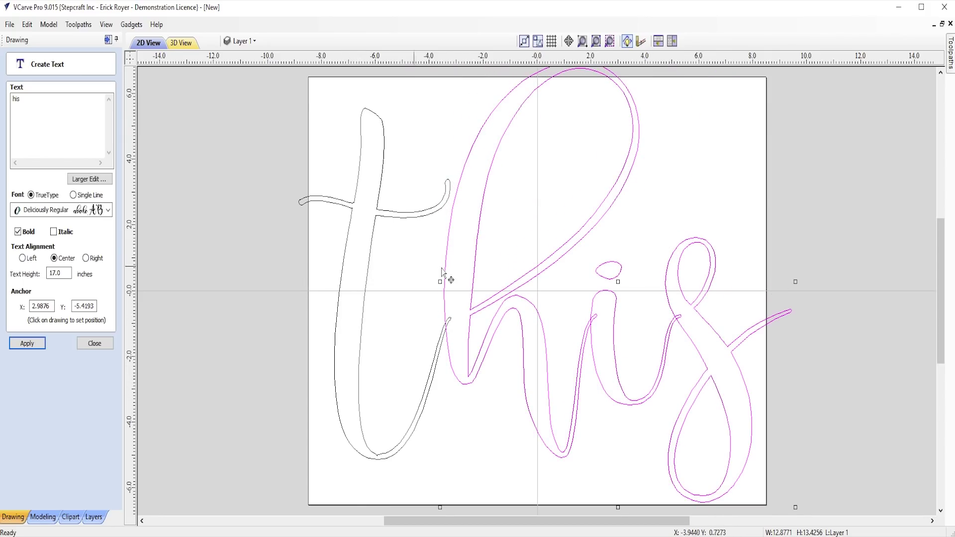
- Scale the letter "t" down to about 3.8 by 6.1 inches, checking it against the reference image, and finish text editing
{"action": "left_click", "coordinate": [372, 300]}
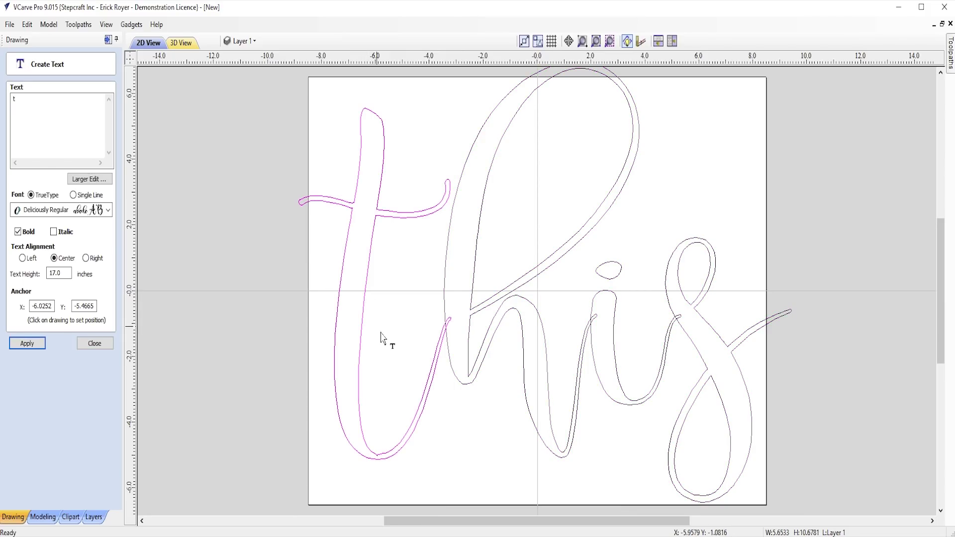
{"action": "left_click", "coordinate": [411, 442]}
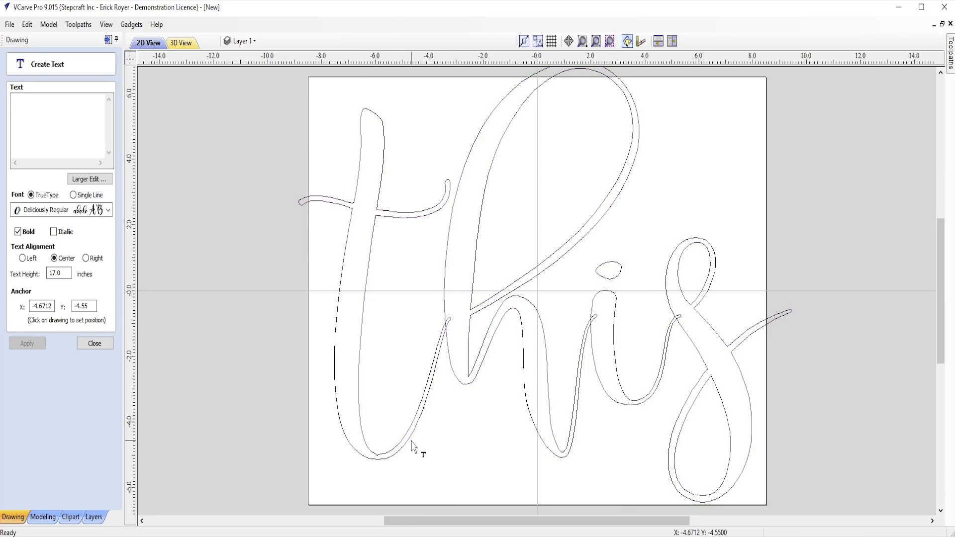
{"action": "left_click", "coordinate": [409, 440]}
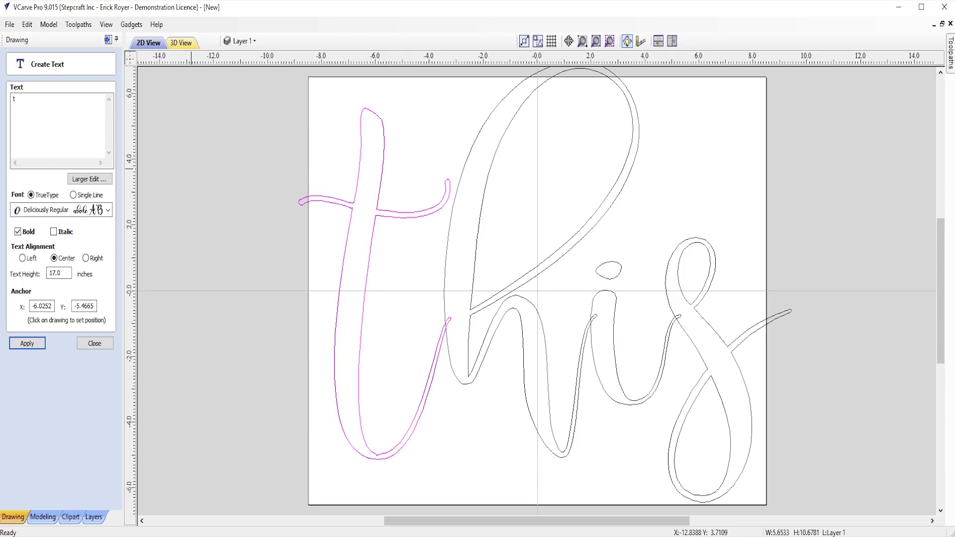
{"action": "left_click_drag", "start_coordinate": [93, 50], "coordinate": [112, 7]}
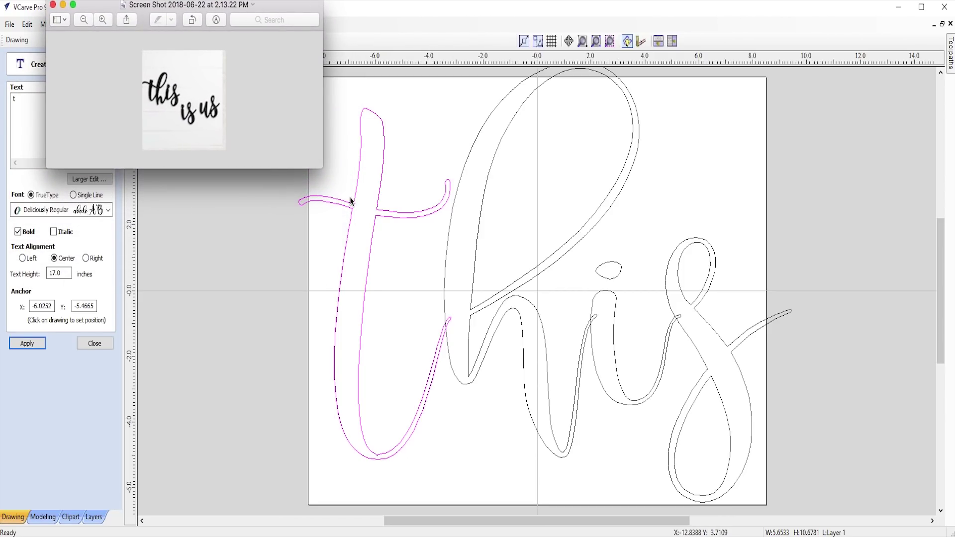
{"action": "left_click", "coordinate": [378, 207]}
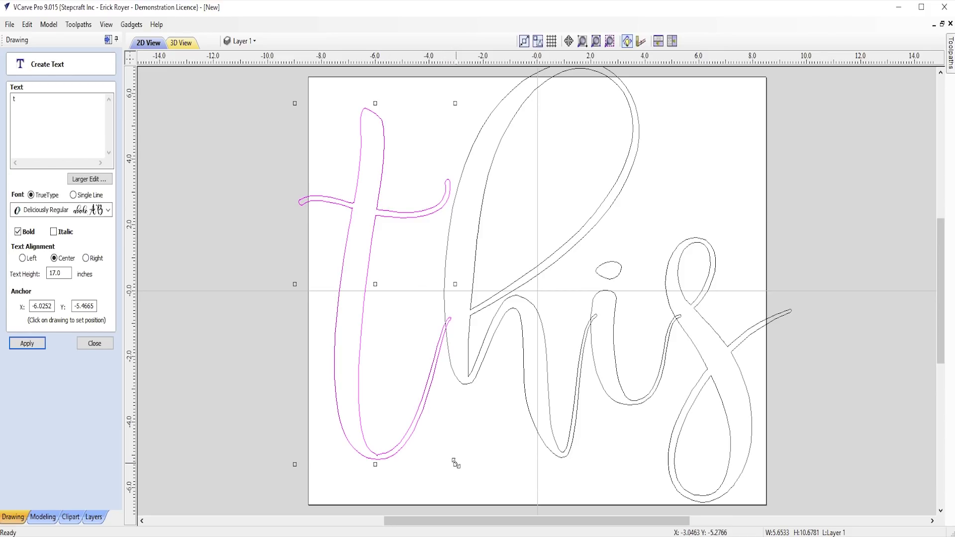
{"action": "left_click_drag", "start_coordinate": [455, 463], "coordinate": [379, 365]}
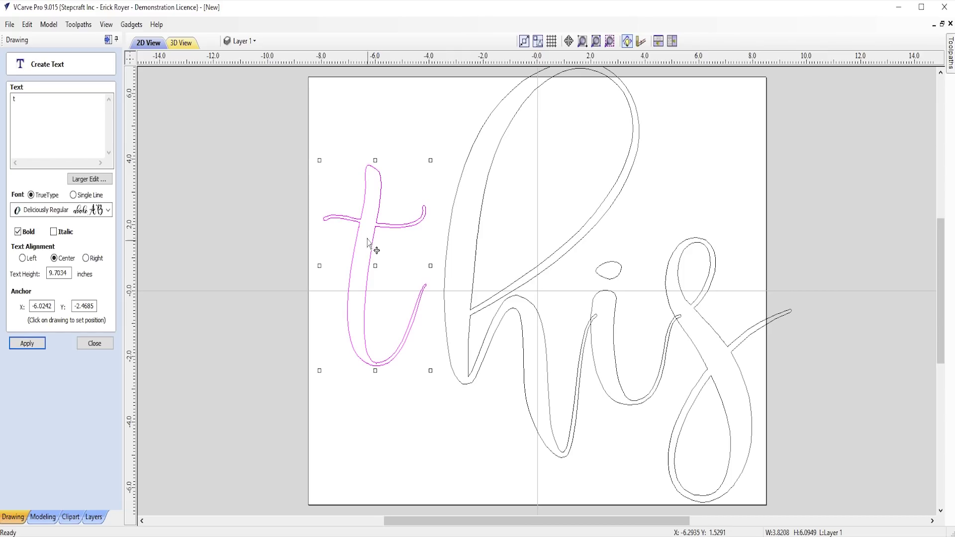
{"action": "left_click", "coordinate": [387, 220]}
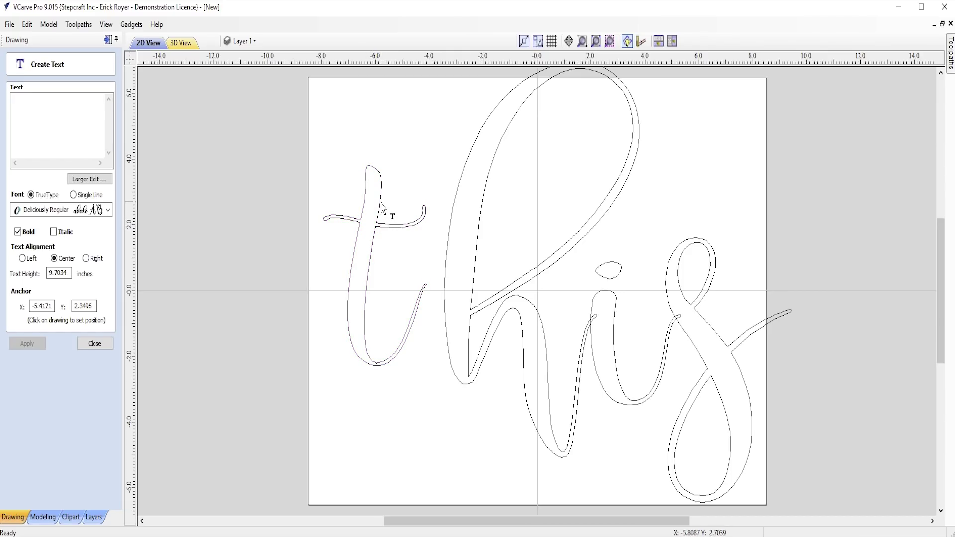
{"action": "left_click", "coordinate": [381, 207]}
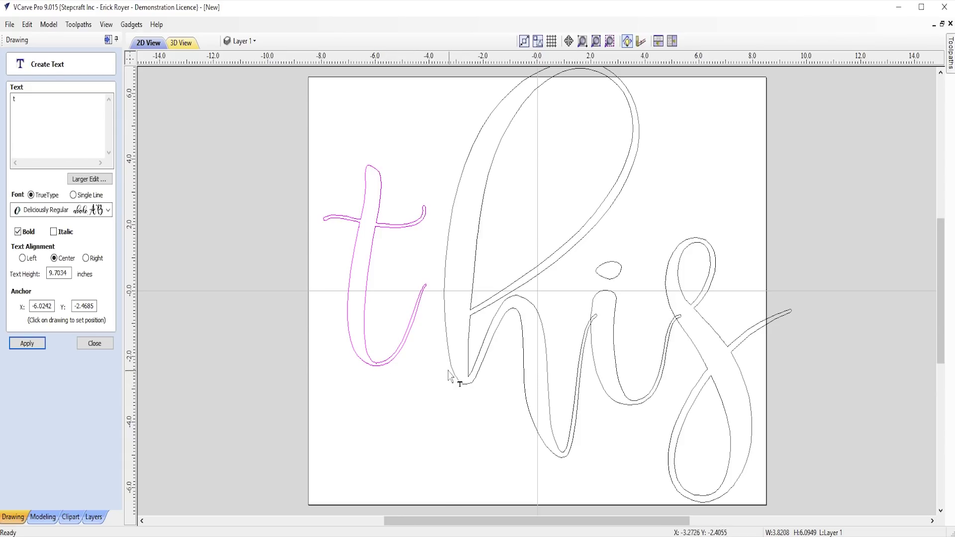
{"action": "key", "text": "super+Tab"}
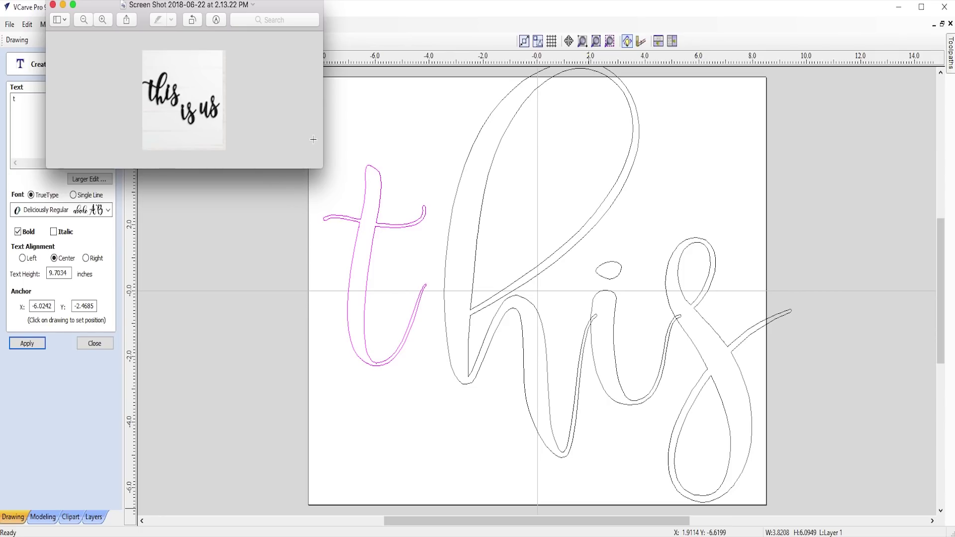
{"action": "left_click", "coordinate": [403, 156]}
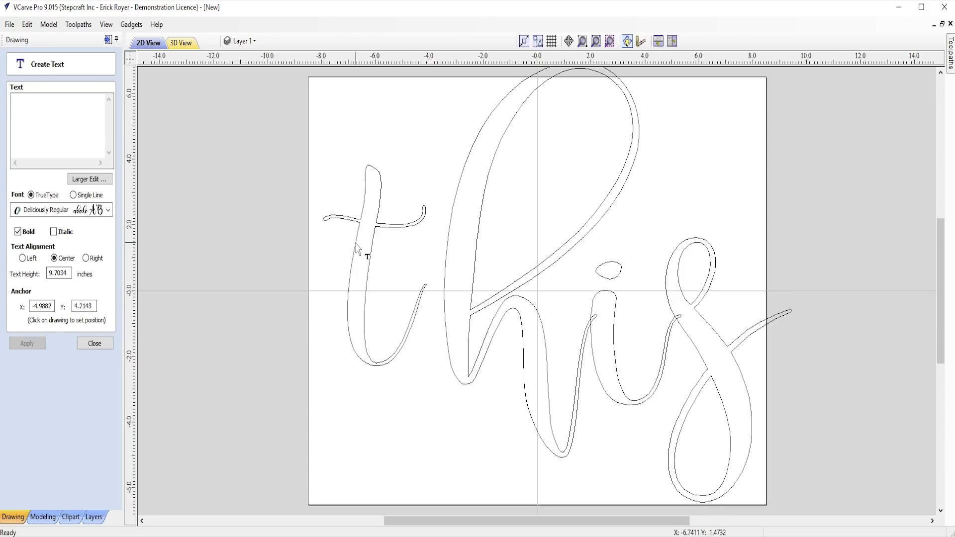
{"action": "left_click", "coordinate": [95, 343]}
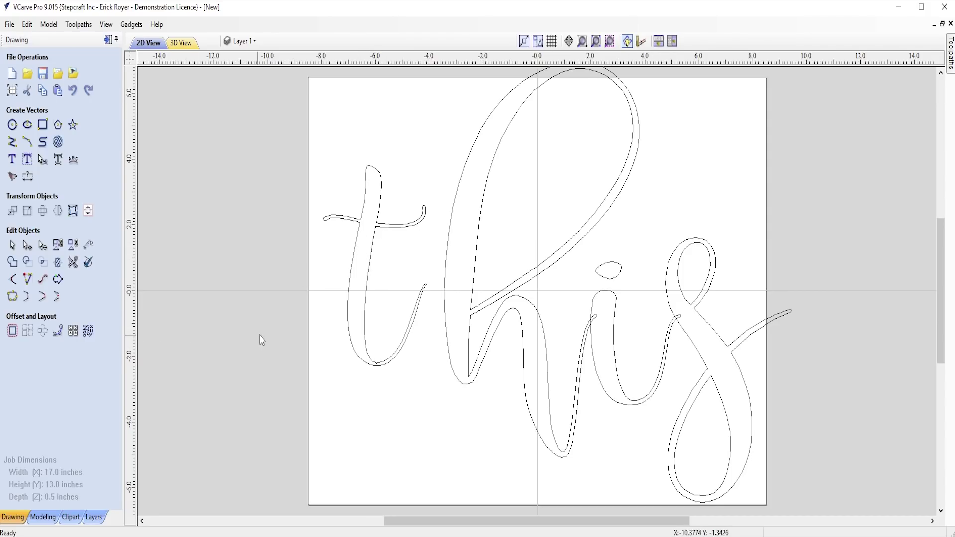
- Offset the "t" outline outwards by 0.05 inches, keeping the original
{"action": "left_click", "coordinate": [367, 286]}
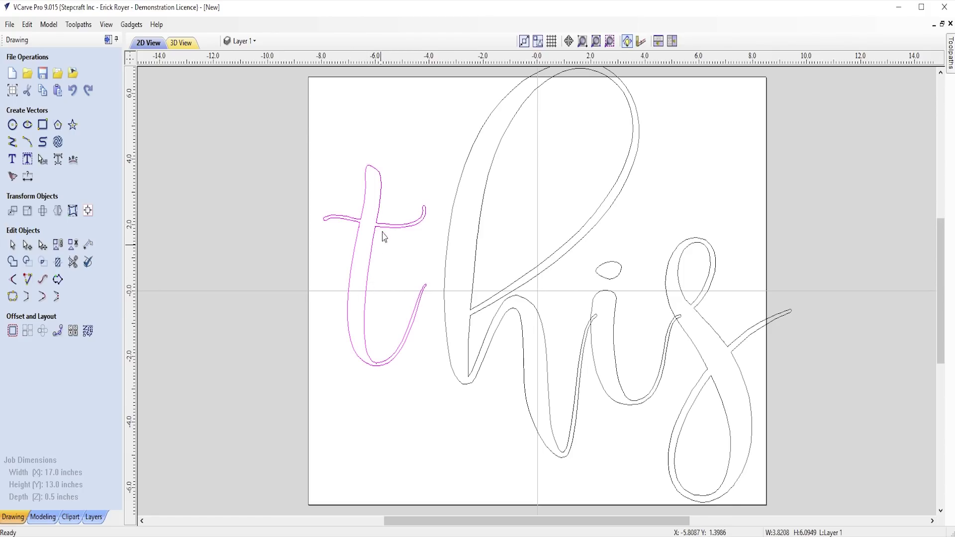
{"action": "left_click", "coordinate": [13, 331]}
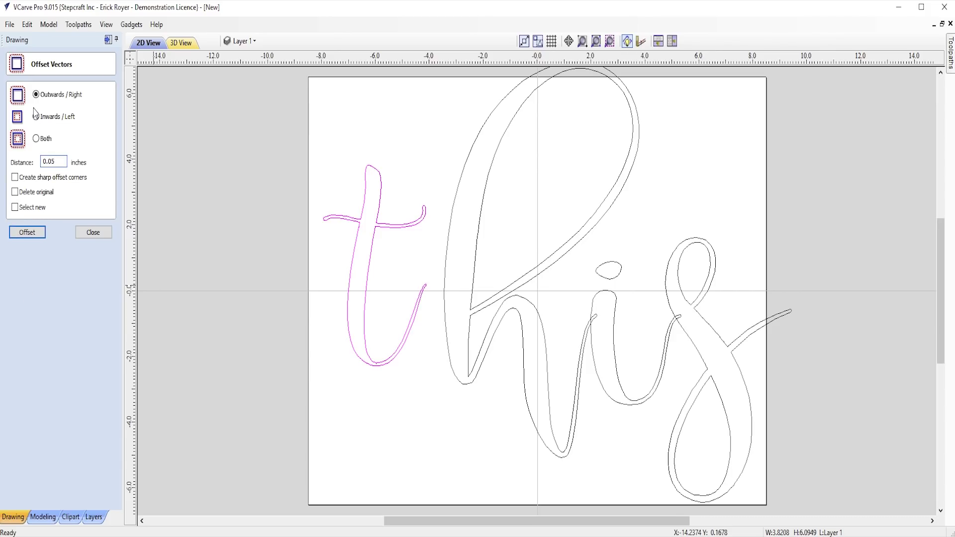
{"action": "left_click", "coordinate": [32, 236]}
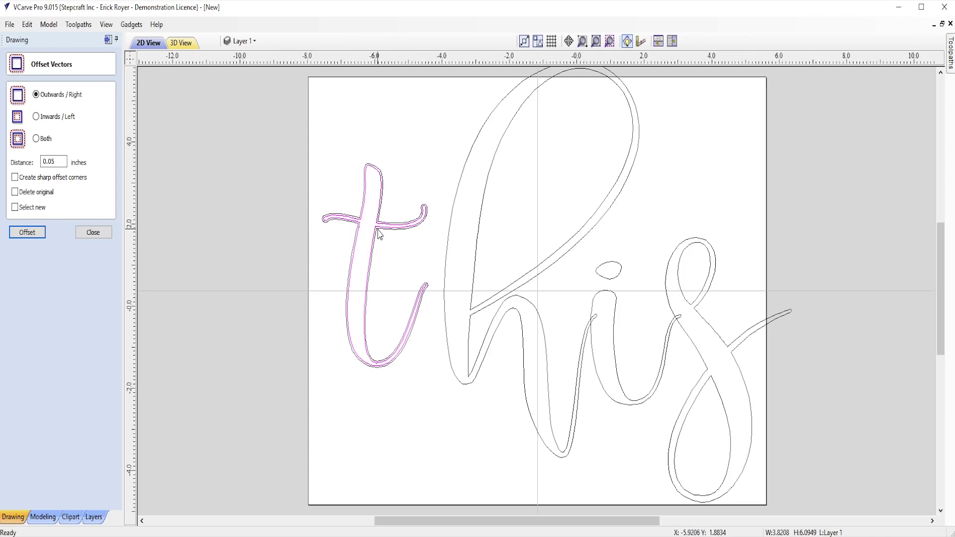
- Delete the original inner outline of the "t", leaving only the offset one
{"action": "scroll", "coordinate": [398, 232], "scroll_direction": "up", "scroll_amount": 5}
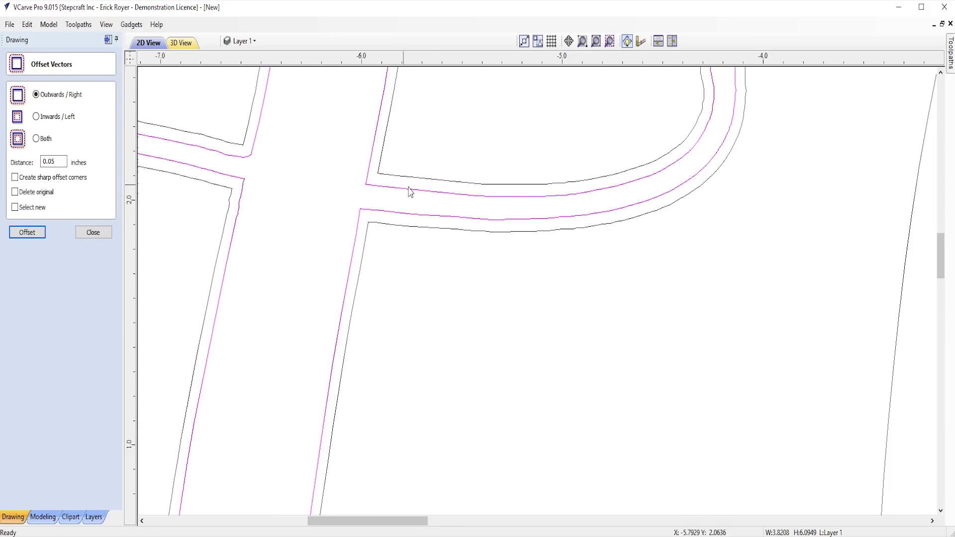
{"action": "left_click", "coordinate": [444, 250]}
{"action": "left_click", "coordinate": [429, 192]}
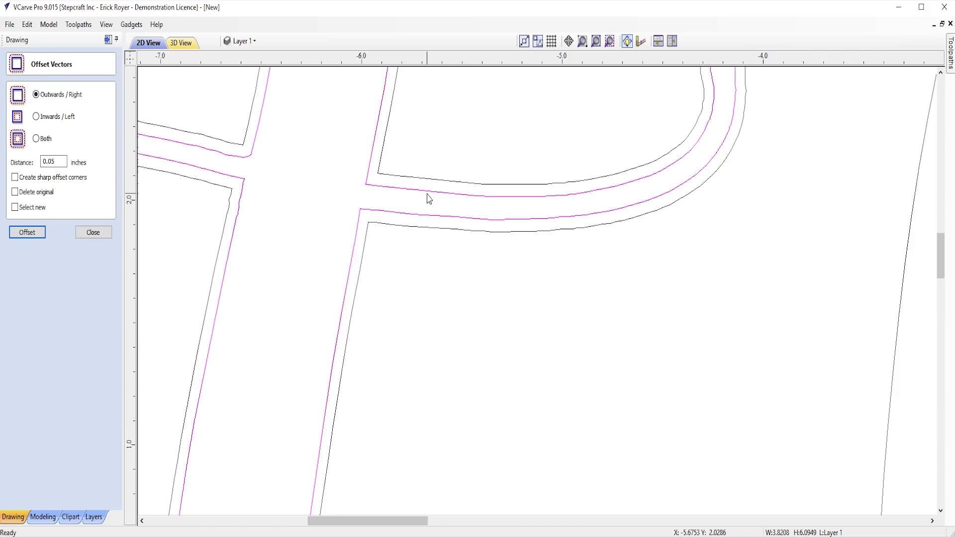
{"action": "key", "text": "Delete"}
{"action": "scroll", "coordinate": [442, 199], "scroll_direction": "down", "scroll_amount": 5}
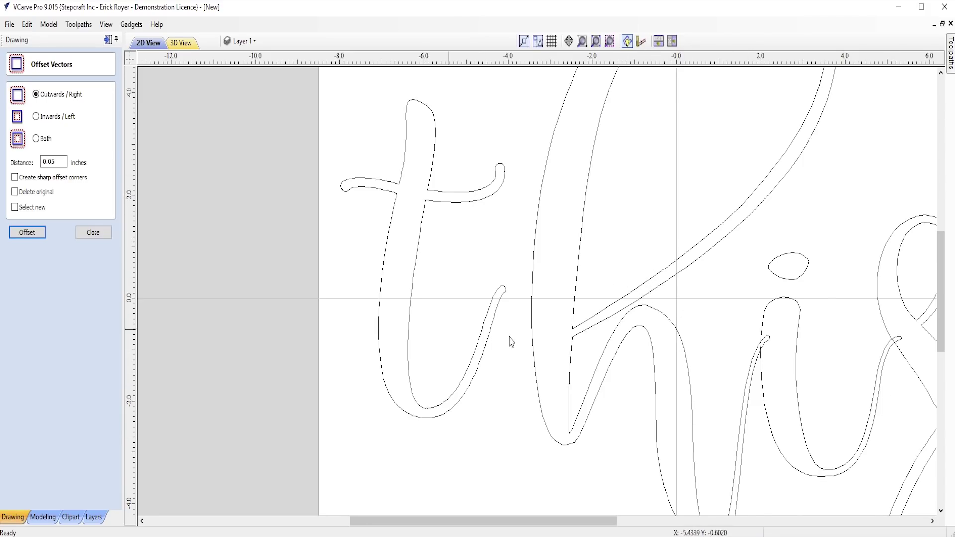
- Move the "t" horizontally towards the "h" until its crossbar and tail overlap the "h" stem
{"action": "left_click", "coordinate": [417, 262]}
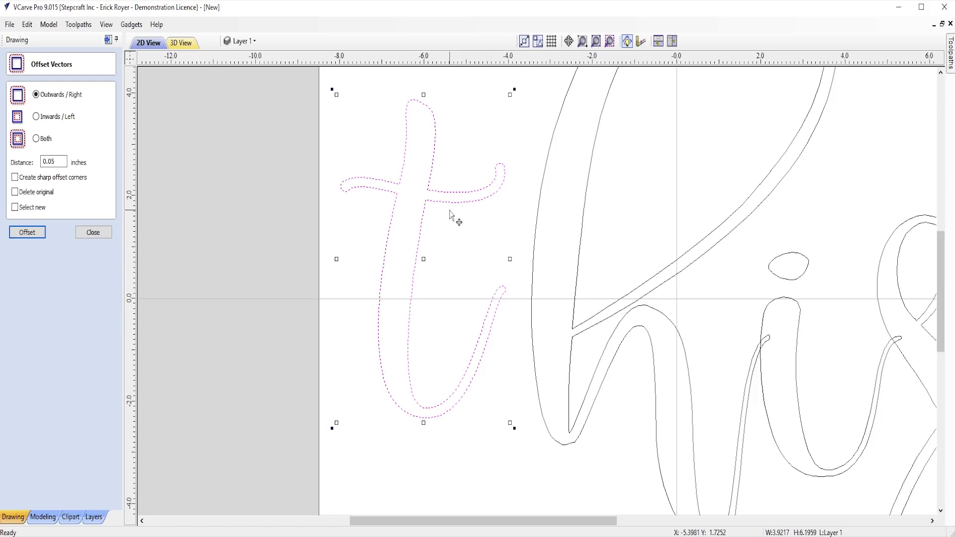
{"action": "key", "text": "Right"}
{"action": "key", "text": "Right"}
{"action": "key", "text": "Right"}
{"action": "key", "text": "Right"}
{"action": "key", "text": "Right"}
{"action": "key", "text": "Right"}
{"action": "key", "text": "Right"}
{"action": "key", "text": "Right"}
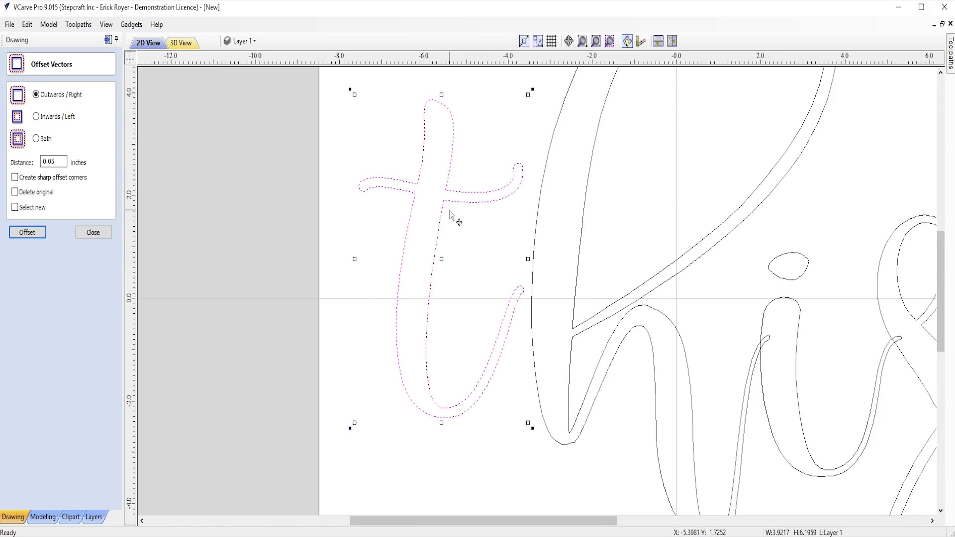
{"action": "key", "text": "Right"}
{"action": "key", "text": "Right"}
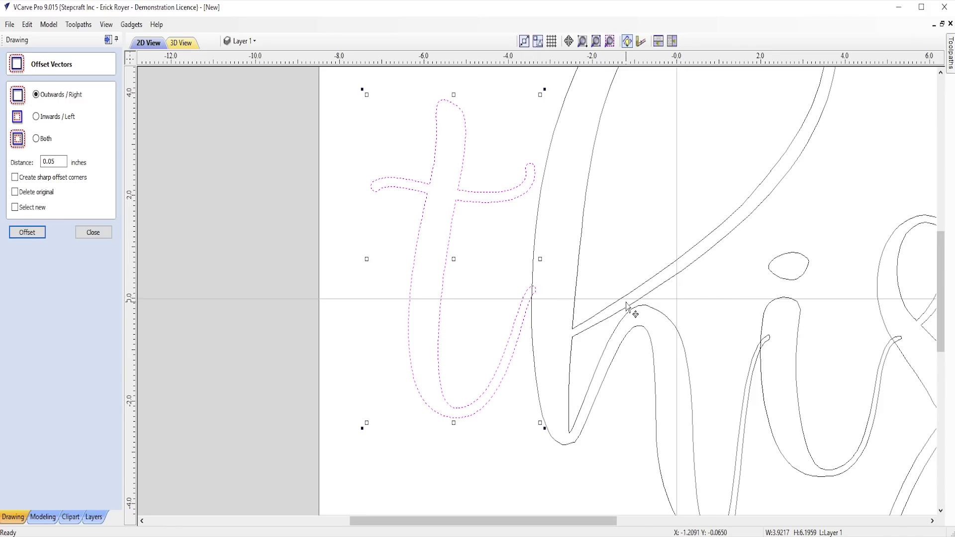
{"action": "key", "text": "Right"}
{"action": "key", "text": "Right"}
{"action": "key", "text": "Right"}
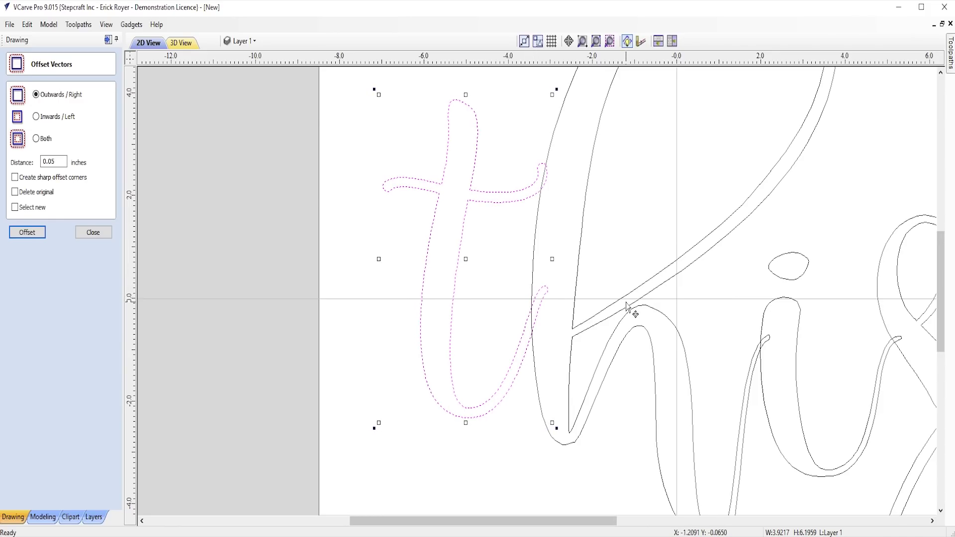
{"action": "key", "text": "Right"}
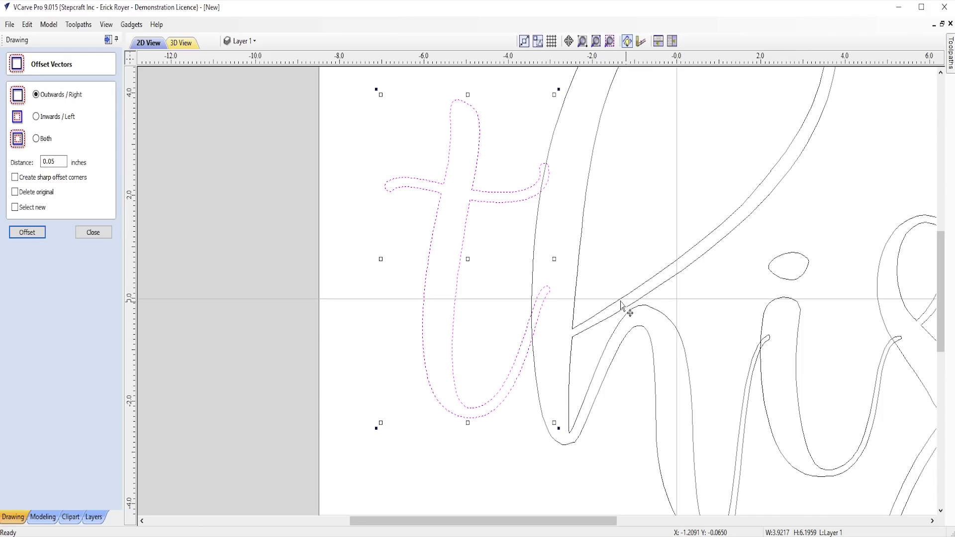
{"action": "left_click", "coordinate": [368, 297]}
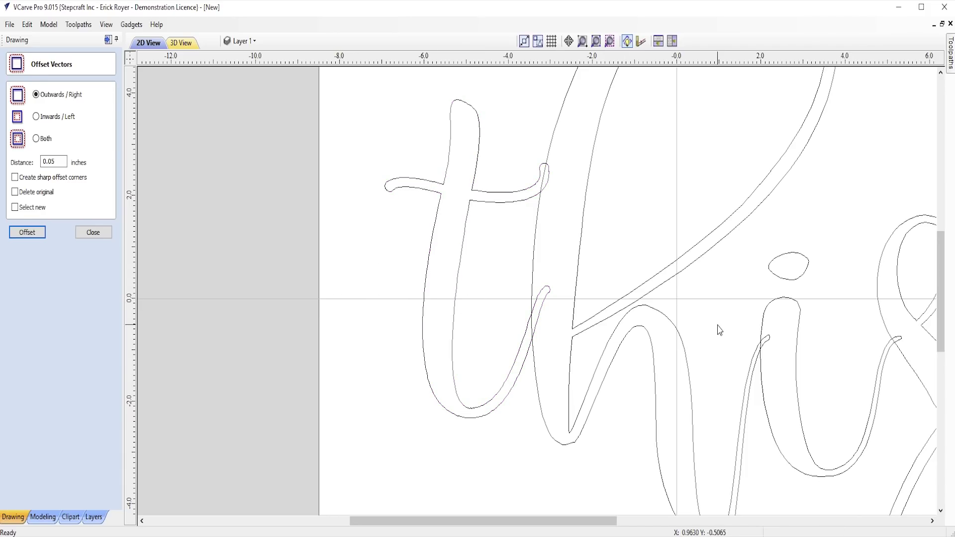
- Convert the "his" text to curves, check that its contours are separate vectors, and close the offset tool
{"action": "left_click", "coordinate": [698, 259]}
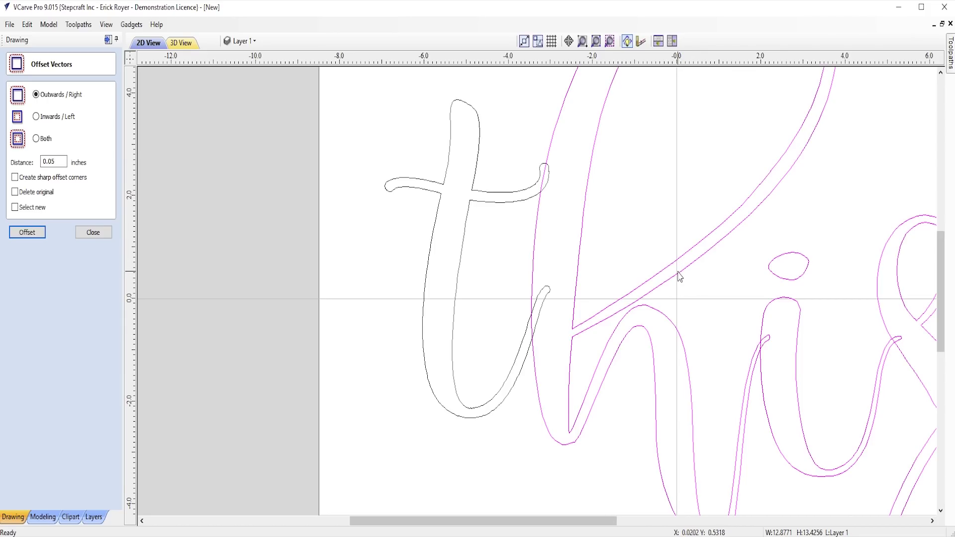
{"action": "right_click", "coordinate": [679, 253]}
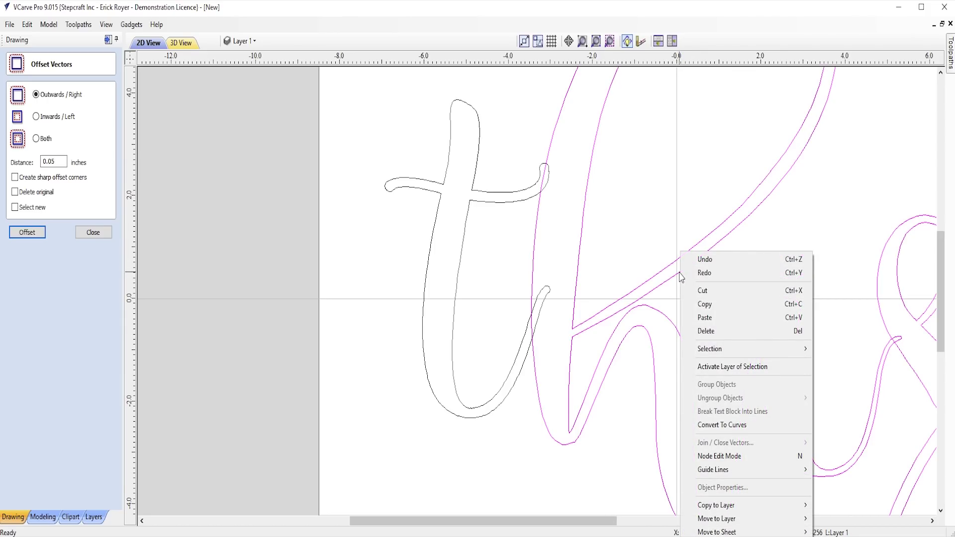
{"action": "left_click", "coordinate": [724, 425]}
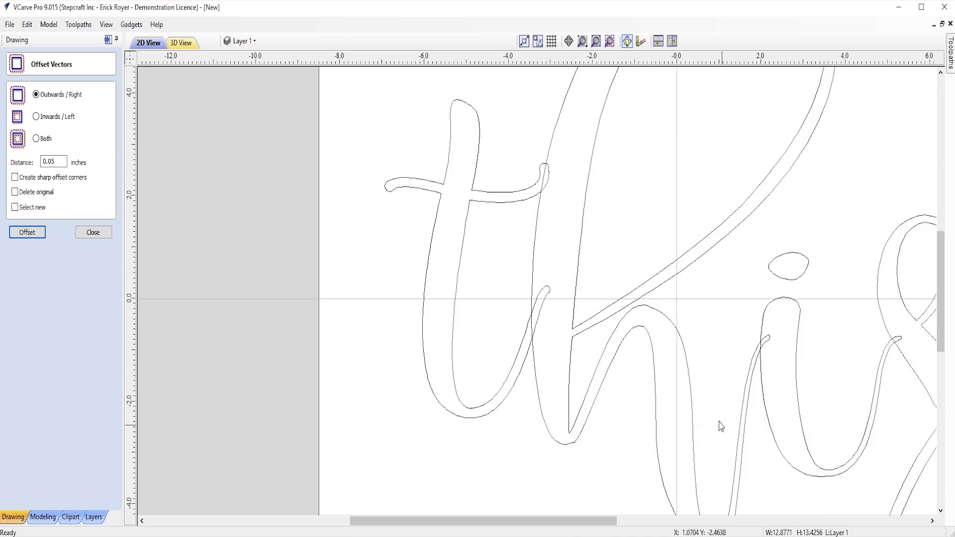
{"action": "left_click", "coordinate": [672, 282]}
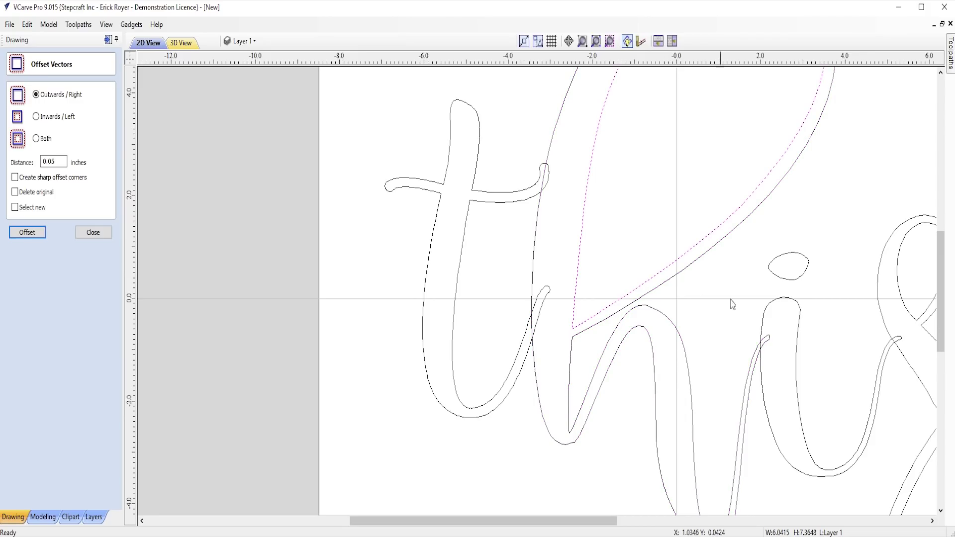
{"action": "left_click", "coordinate": [798, 309]}
{"action": "left_click", "coordinate": [788, 280]}
{"action": "scroll", "coordinate": [718, 290], "scroll_direction": "up", "scroll_amount": 1}
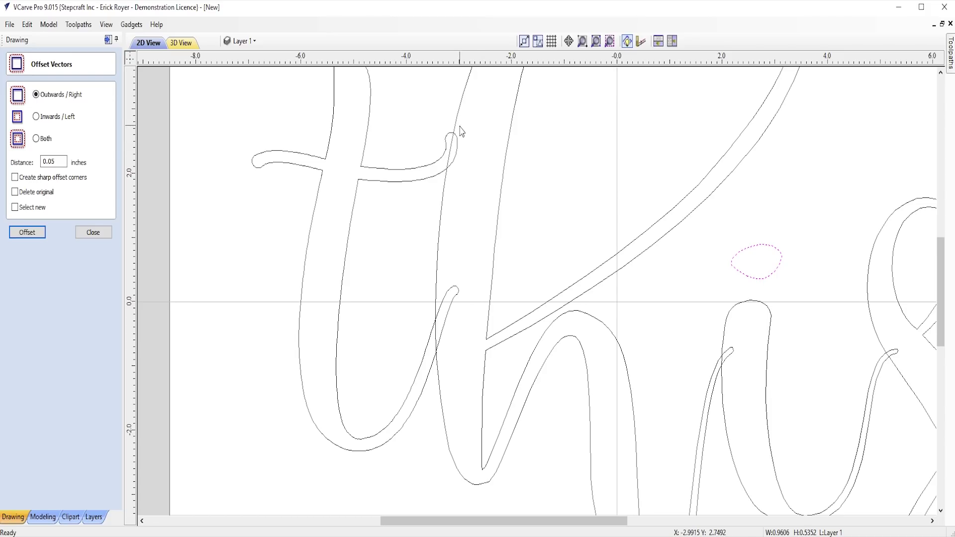
{"action": "left_click", "coordinate": [9, 25]}
{"action": "key", "text": "super+Tab"}
{"action": "left_click", "coordinate": [93, 232]}
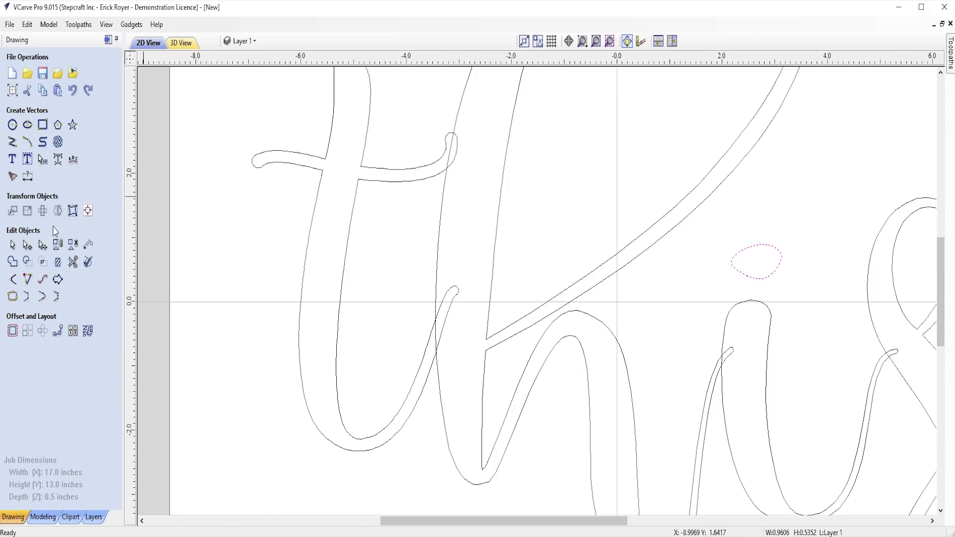
{"action": "left_click", "coordinate": [73, 262]}
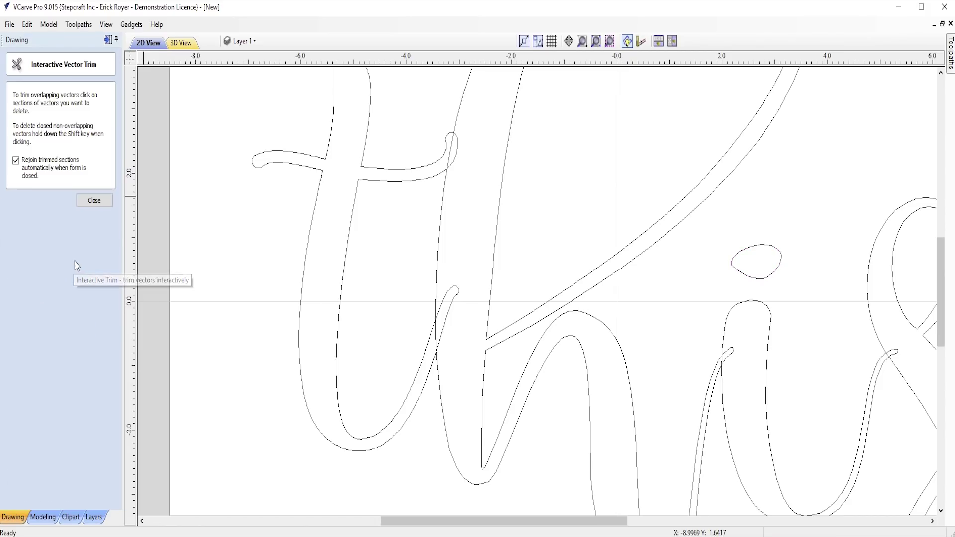
{"action": "left_click", "coordinate": [452, 149]}
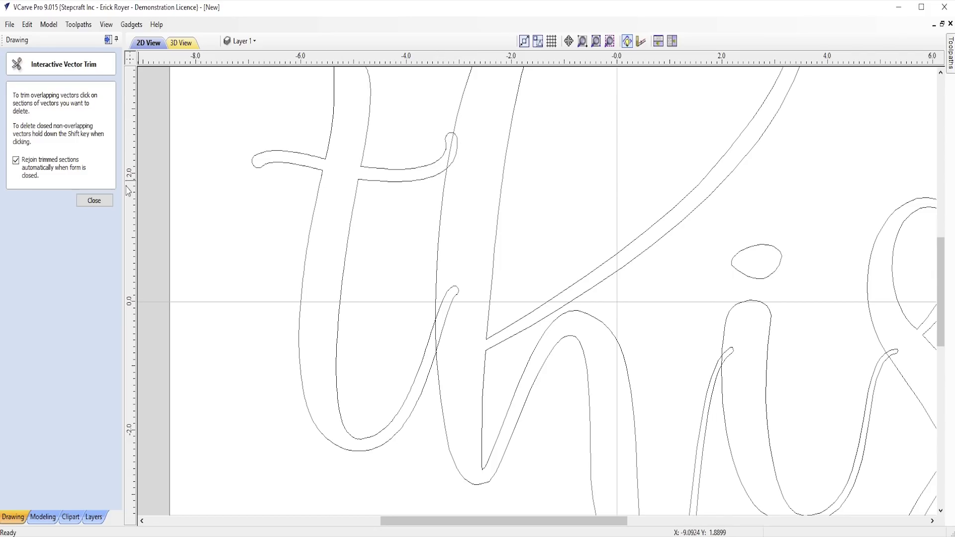
{"action": "left_click", "coordinate": [94, 200]}
- Nudge the "t" slightly further into the "h" and rotate it a little clockwise
{"action": "left_click", "coordinate": [362, 160]}
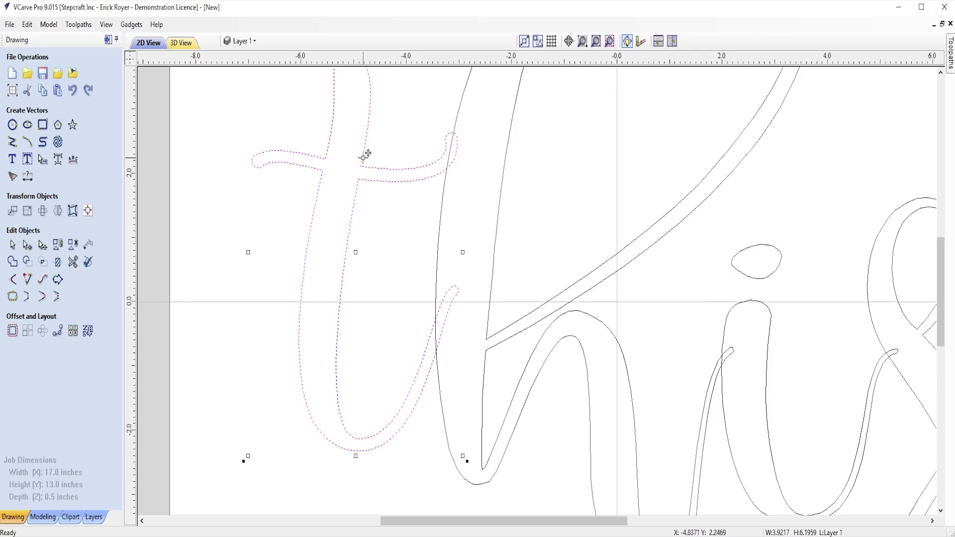
{"action": "key", "text": "Right"}
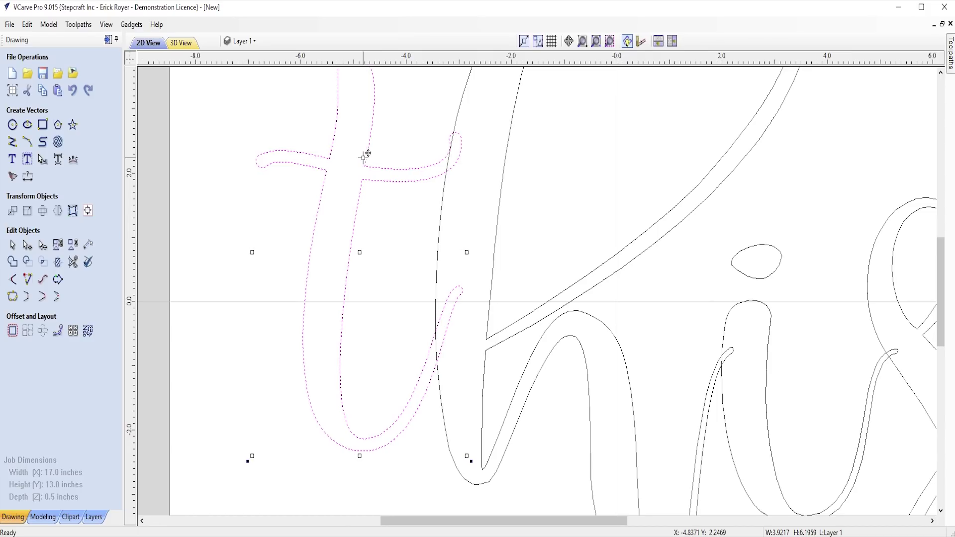
{"action": "left_click_drag", "start_coordinate": [247, 462], "coordinate": [241, 457]}
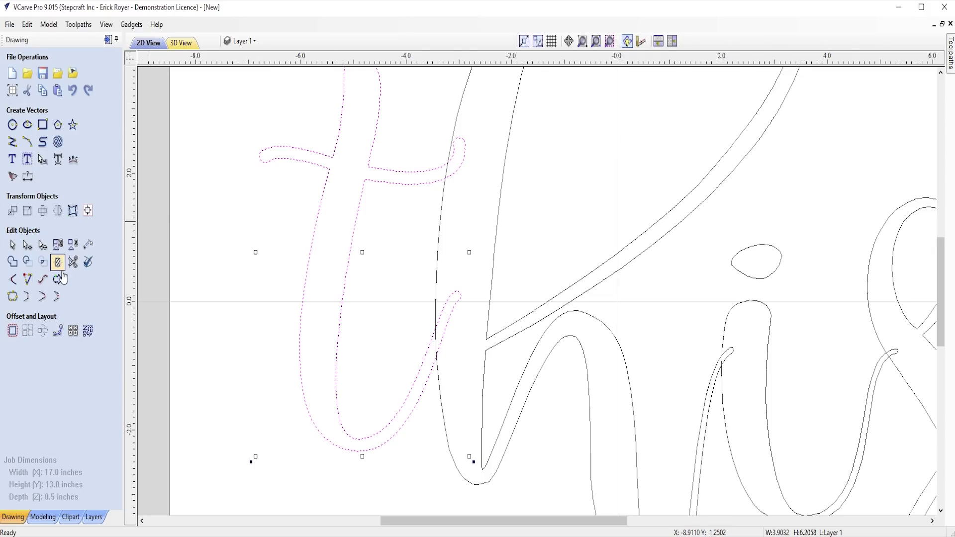
- Trim the overlapping segments where the crossbar and tail of the "t" cross the "h" stem, opening both junctions
{"action": "left_click", "coordinate": [73, 262]}
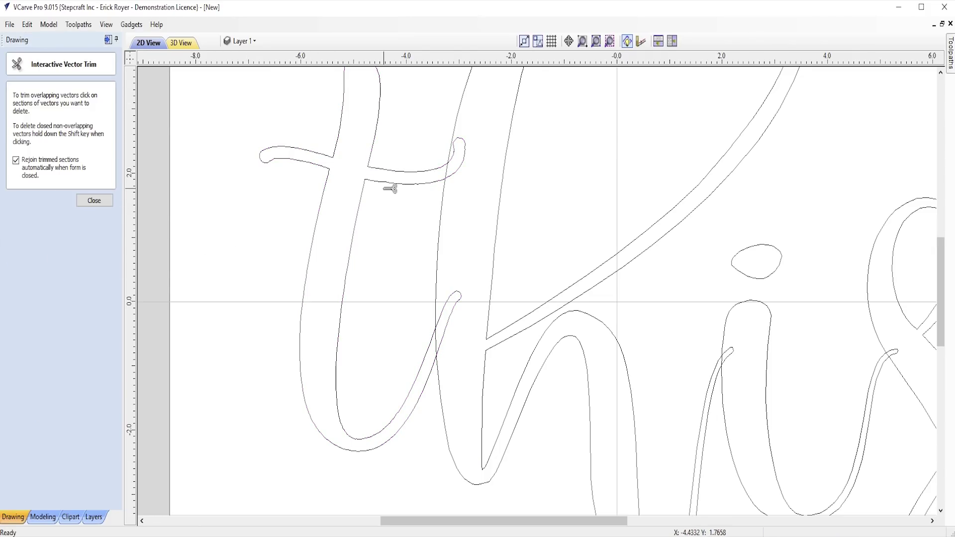
{"action": "left_click", "coordinate": [456, 164]}
{"action": "key", "text": "ctrl+z"}
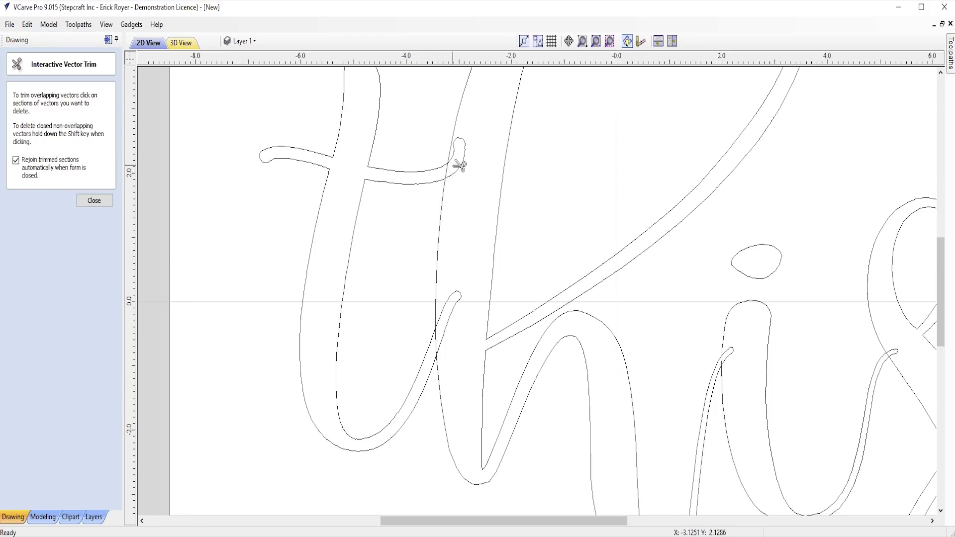
{"action": "left_click", "coordinate": [452, 158]}
{"action": "key", "text": "ctrl+z"}
{"action": "left_click", "coordinate": [467, 157]}
{"action": "left_click", "coordinate": [459, 294]}
{"action": "left_click", "coordinate": [437, 339]}
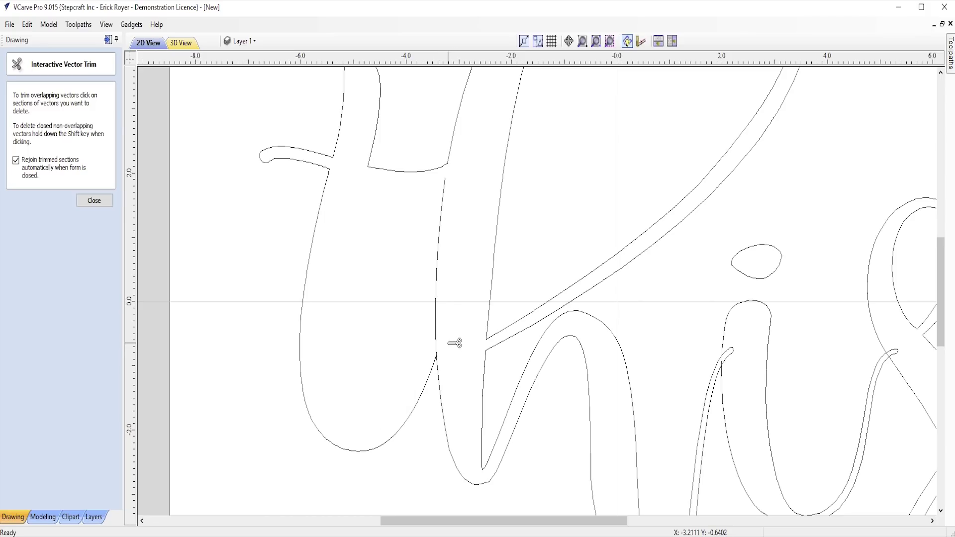
{"action": "key", "text": "ctrl+z"}
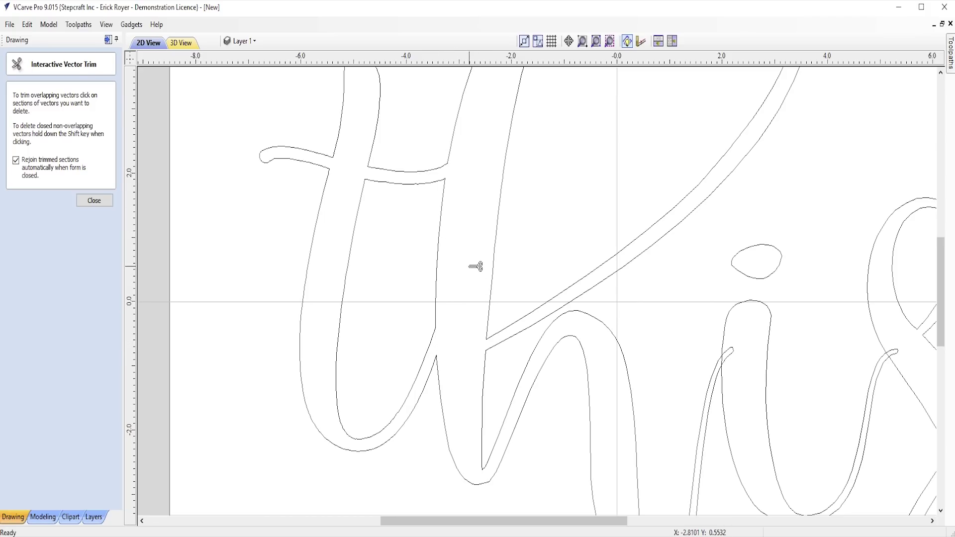
- Trim away the end of the "h" tail inside the "i" and the "i" segment crossing it
{"action": "scroll", "coordinate": [475, 267], "scroll_direction": "down", "scroll_amount": 5}
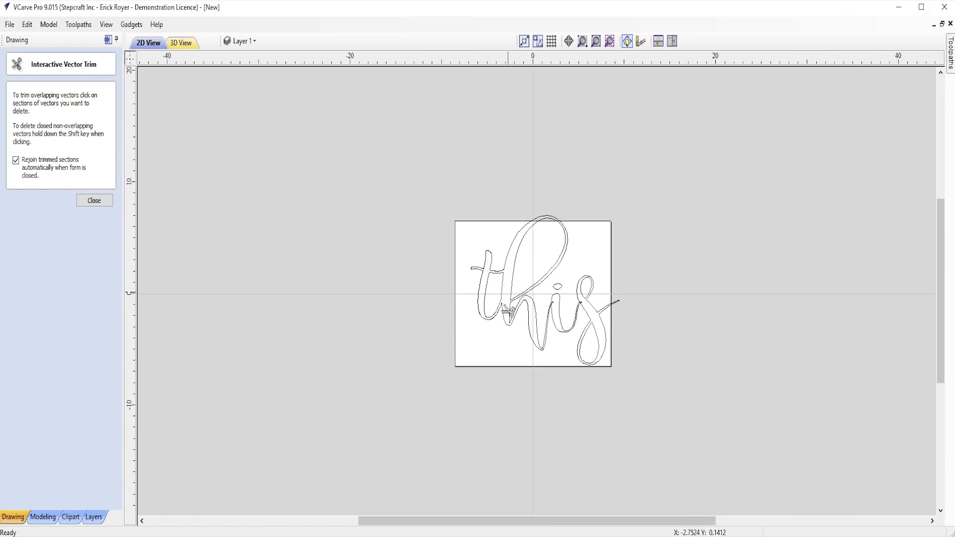
{"action": "scroll", "coordinate": [532, 282], "scroll_direction": "up", "scroll_amount": 5}
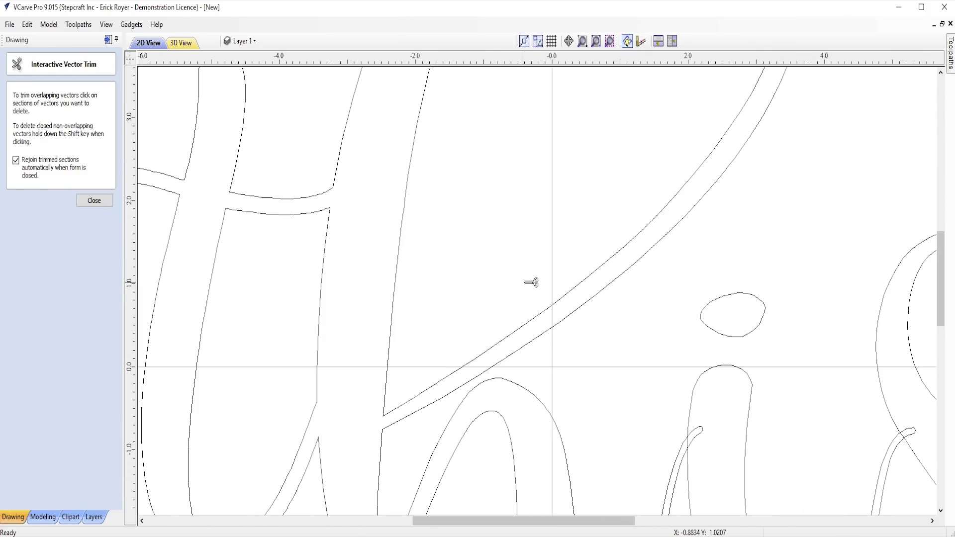
{"action": "left_click_drag", "start_coordinate": [944, 278], "coordinate": [943, 325]}
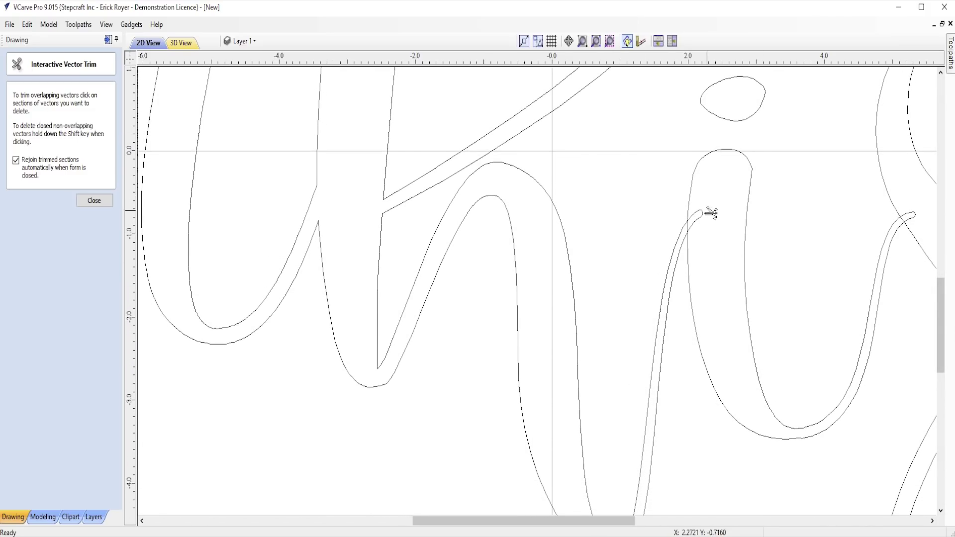
{"action": "scroll", "coordinate": [705, 217], "scroll_direction": "up", "scroll_amount": 5}
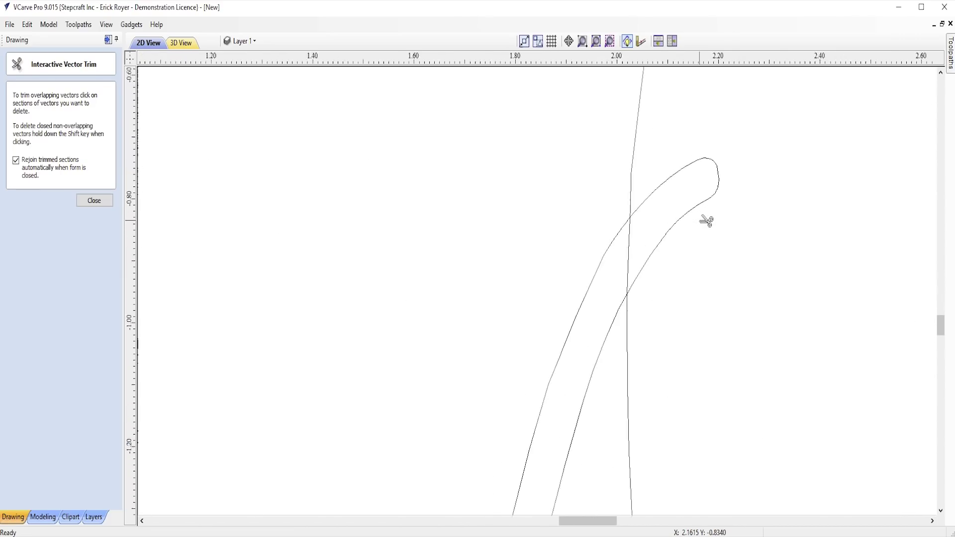
{"action": "left_click", "coordinate": [658, 220]}
{"action": "left_click", "coordinate": [563, 272]}
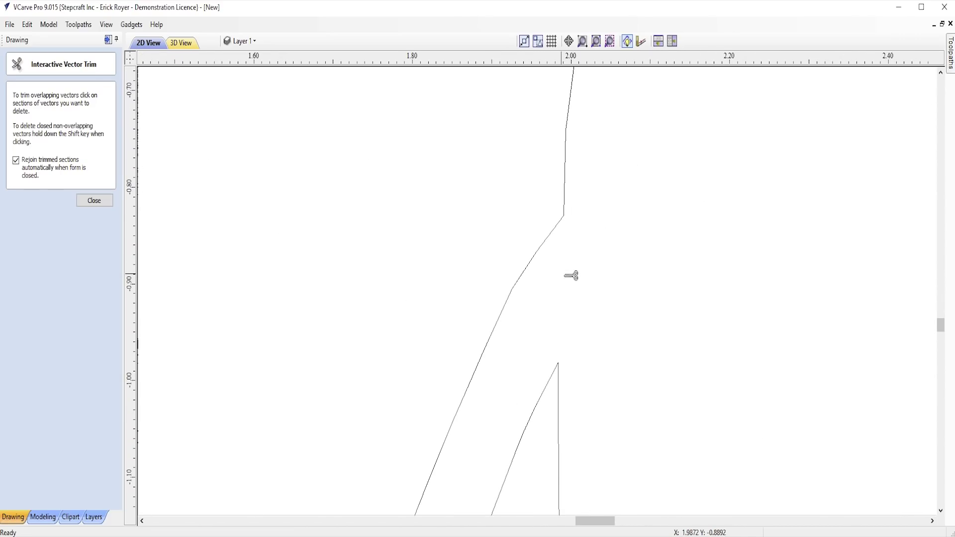
- Trim away the end of the "i" tail inside the "s" and the crossing "s" segment, and finish trimming
{"action": "scroll", "coordinate": [625, 247], "scroll_direction": "down", "scroll_amount": 5}
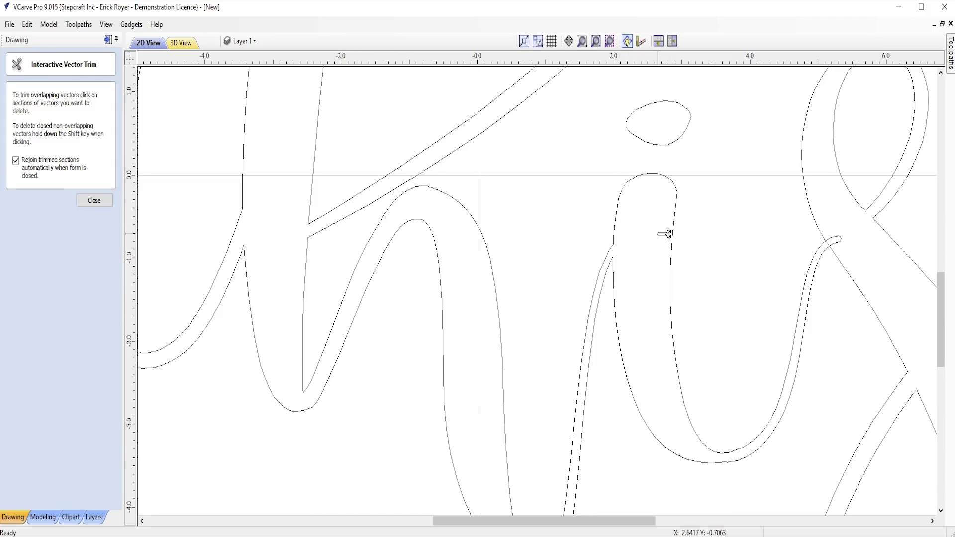
{"action": "scroll", "coordinate": [839, 241], "scroll_direction": "up", "scroll_amount": 3}
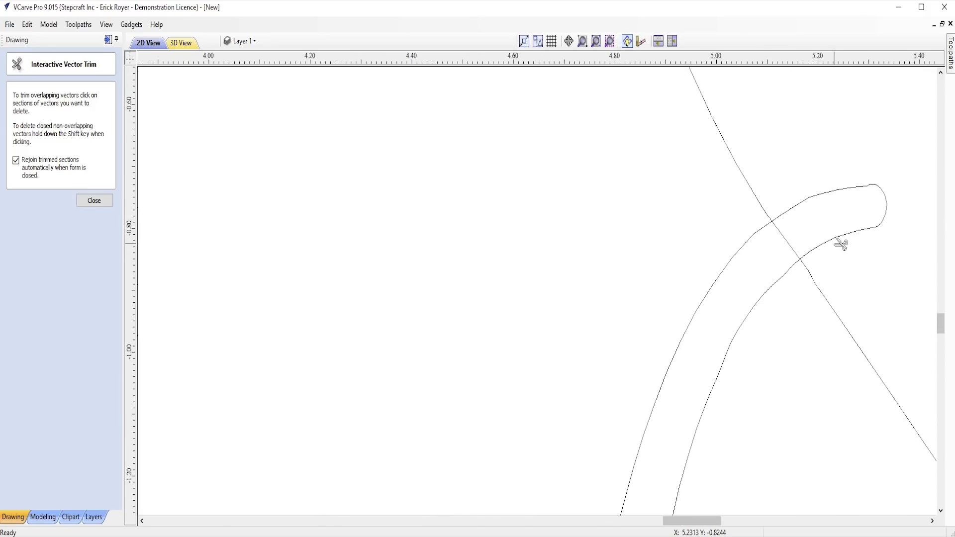
{"action": "left_click", "coordinate": [795, 246]}
{"action": "left_click", "coordinate": [835, 240]}
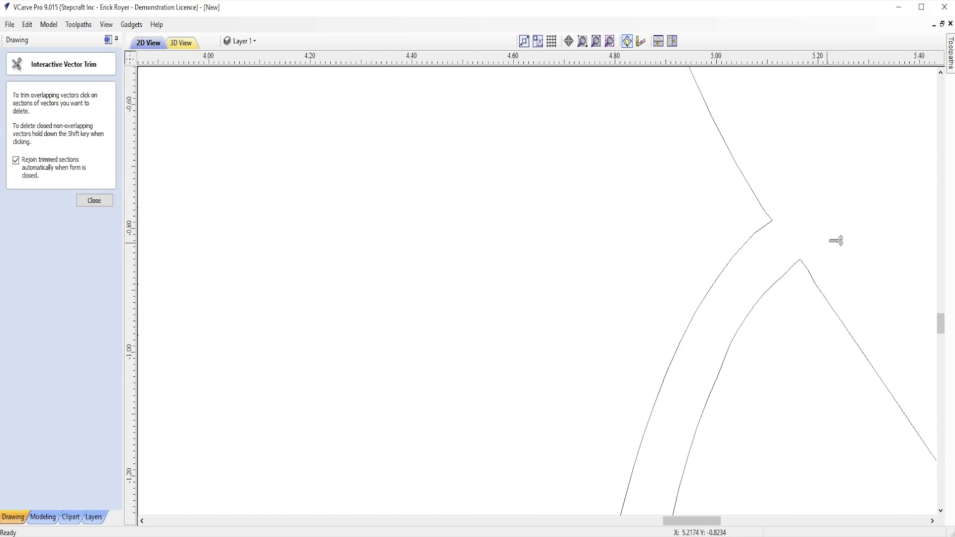
{"action": "scroll", "coordinate": [761, 222], "scroll_direction": "down", "scroll_amount": 5}
{"action": "scroll", "coordinate": [593, 295], "scroll_direction": "up", "scroll_amount": 2}
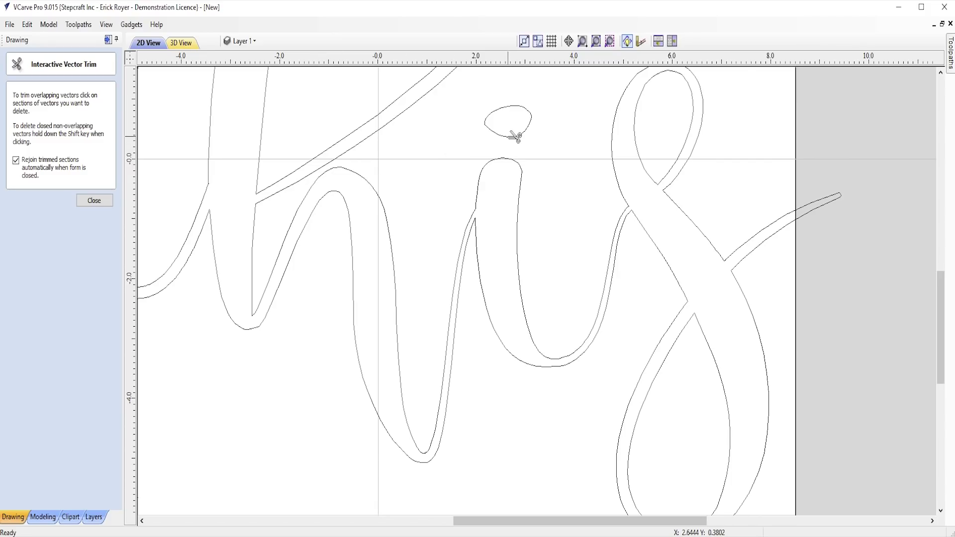
{"action": "left_click", "coordinate": [107, 201]}
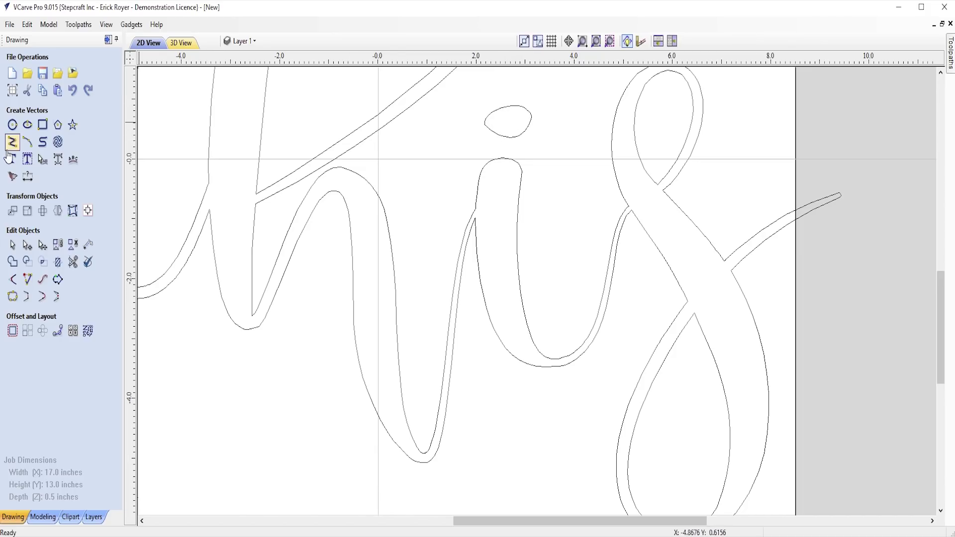
- Check the reference image and rotate and reshape the dot of the "i" to stand upright, about 0.82 by 0.97 inches
{"action": "key", "text": "super+Tab"}
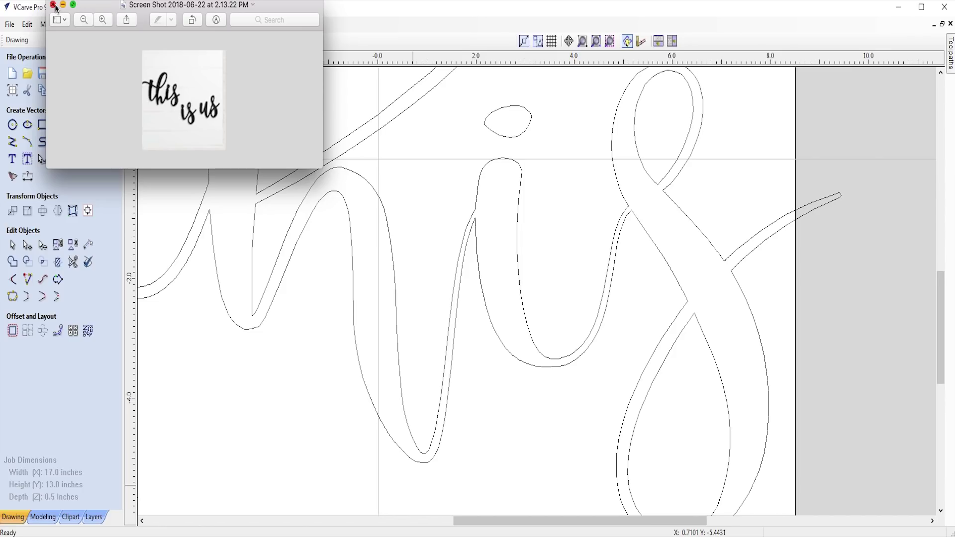
{"action": "left_click", "coordinate": [579, 115]}
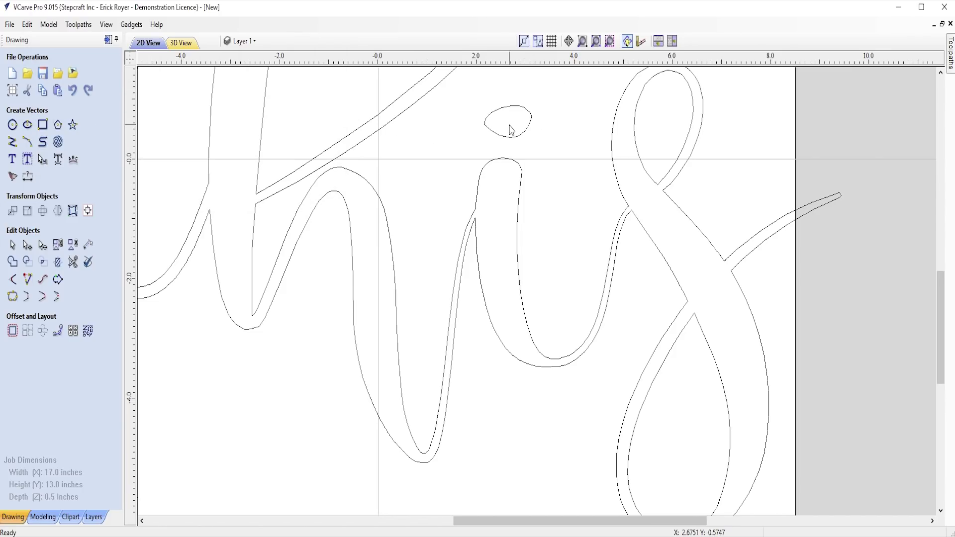
{"action": "left_click", "coordinate": [508, 138]}
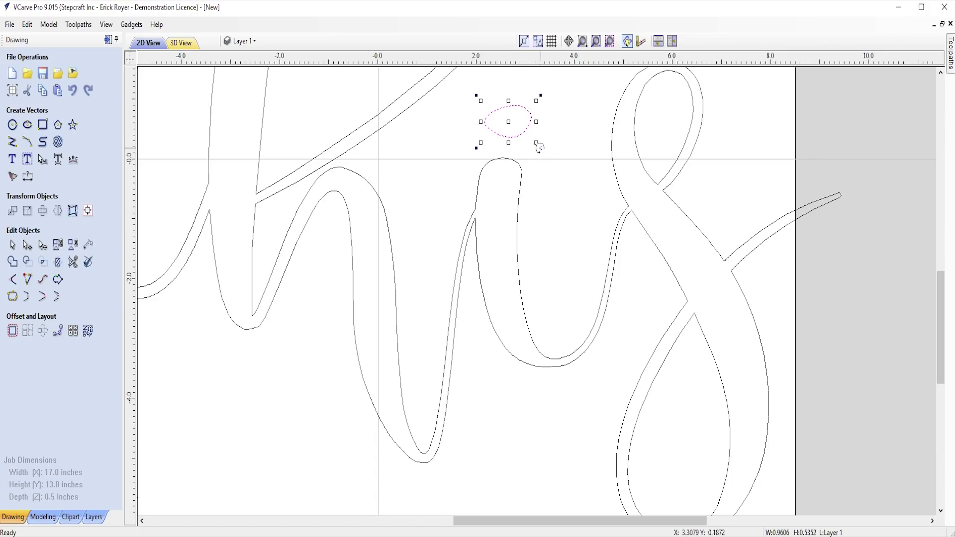
{"action": "left_click_drag", "start_coordinate": [539, 148], "coordinate": [539, 121]}
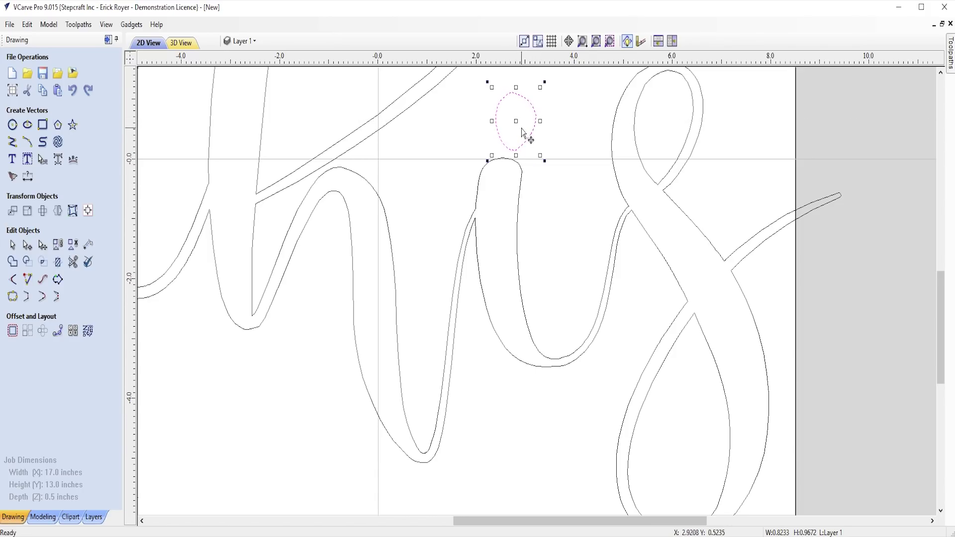
- Nudge the dot of the "i" left and down until it slightly overlaps the top of the "i" stem
{"action": "key", "text": "Left"}
{"action": "key", "text": "Left"}
{"action": "key", "text": "Left"}
{"action": "key", "text": "Left"}
{"action": "key", "text": "Left"}
{"action": "key", "text": "Left"}
{"action": "key", "text": "Left"}
{"action": "key", "text": "Down"}
{"action": "key", "text": "Down"}
{"action": "key", "text": "Down"}
{"action": "key", "text": "Down"}
{"action": "key", "text": "Down"}
{"action": "key", "text": "Right"}
{"action": "left_click", "coordinate": [514, 187]}
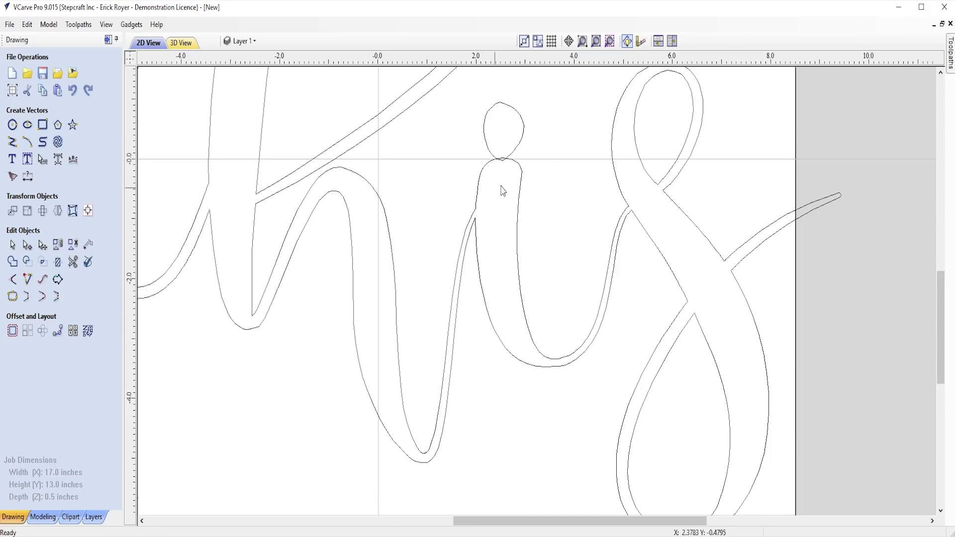
- Trim the overlapping segments where the dot meets the "i" stem so both join into one outline, and finish trimming
{"action": "left_click", "coordinate": [72, 262]}
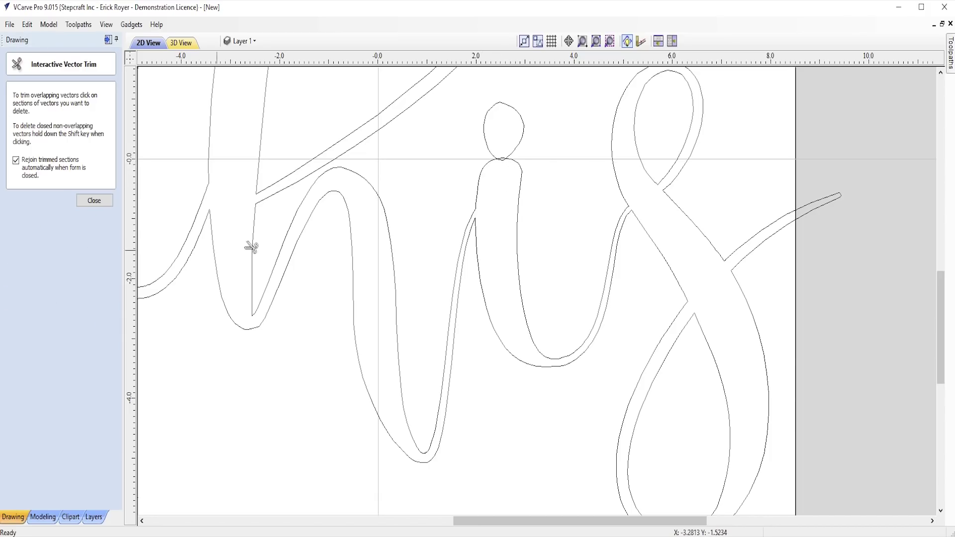
{"action": "scroll", "coordinate": [507, 160], "scroll_direction": "up", "scroll_amount": 10}
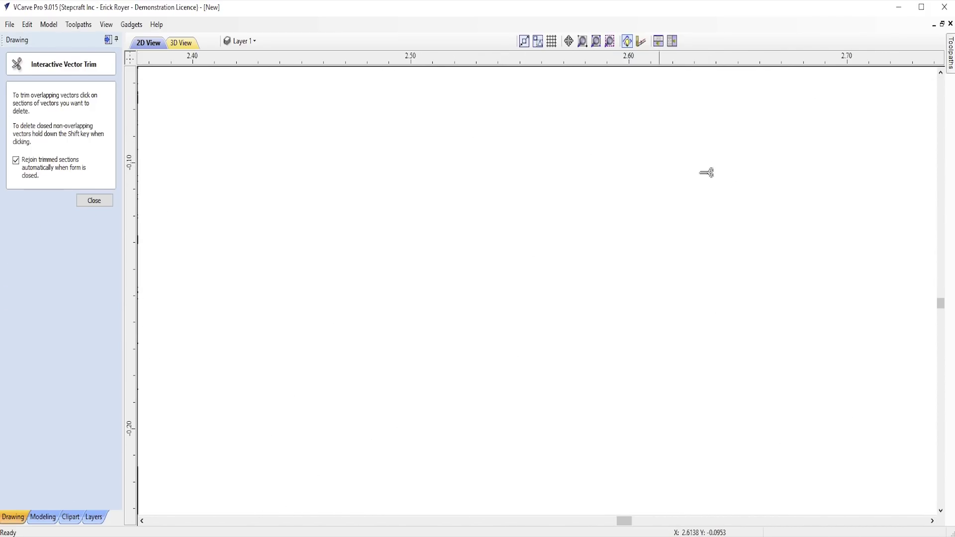
{"action": "left_click_drag", "start_coordinate": [942, 303], "coordinate": [944, 300]}
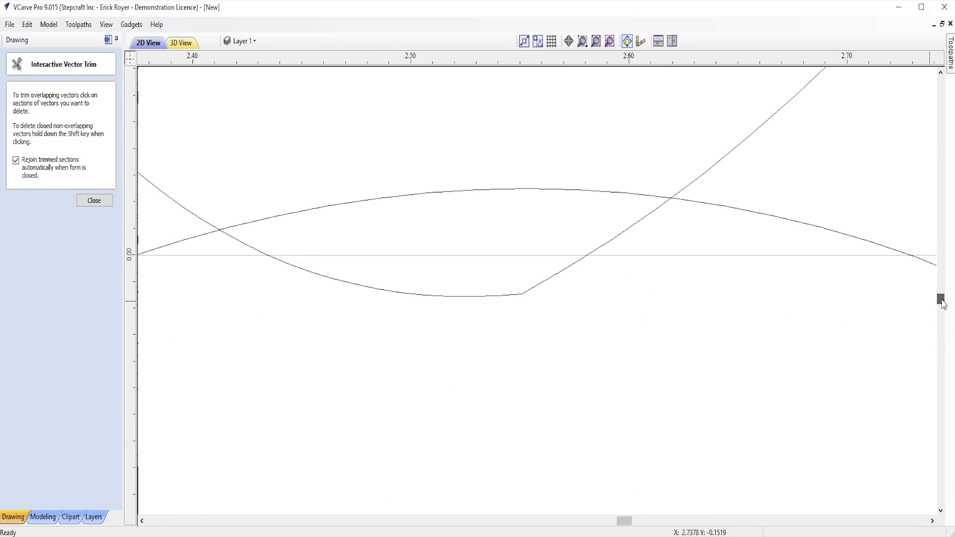
{"action": "left_click", "coordinate": [543, 189]}
{"action": "scroll", "coordinate": [593, 313], "scroll_direction": "down", "scroll_amount": 6}
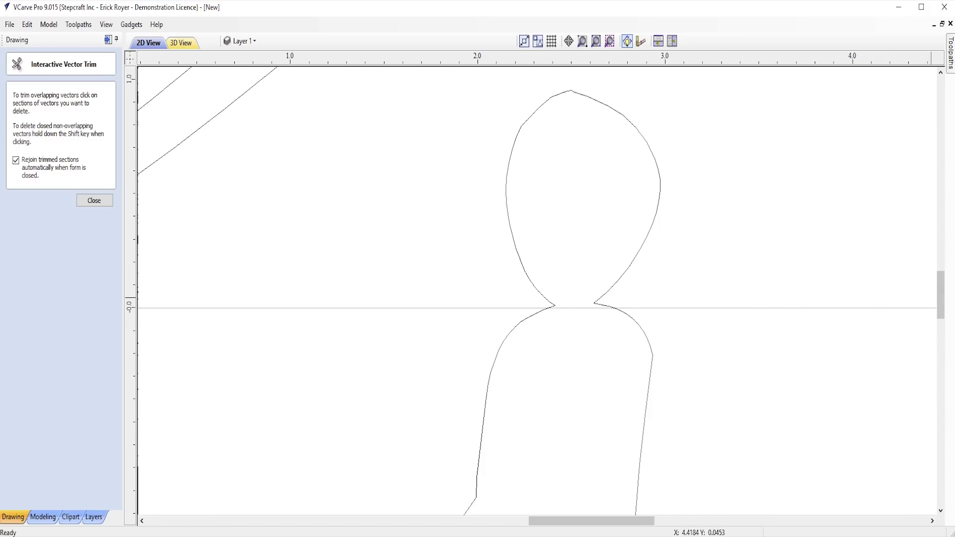
{"action": "left_click_drag", "start_coordinate": [941, 294], "coordinate": [941, 307]}
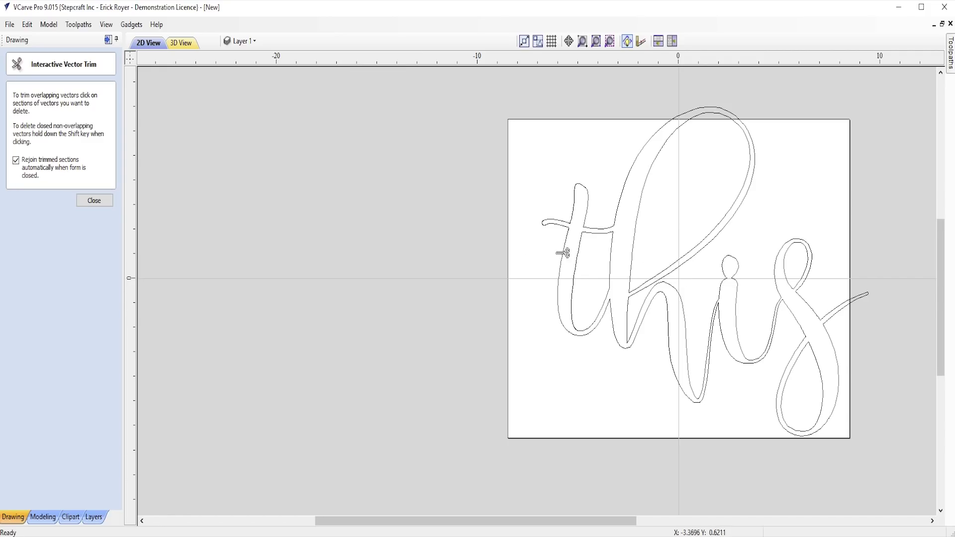
{"action": "left_click", "coordinate": [94, 201]}
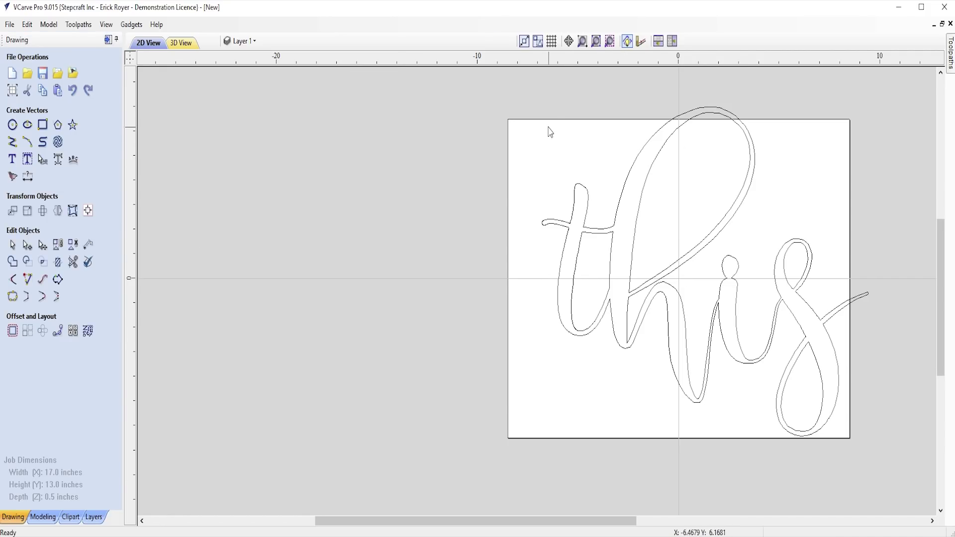
- Check the joined outline and its inner loops, and center all the lettering vectors on the material
{"action": "left_click", "coordinate": [576, 188]}
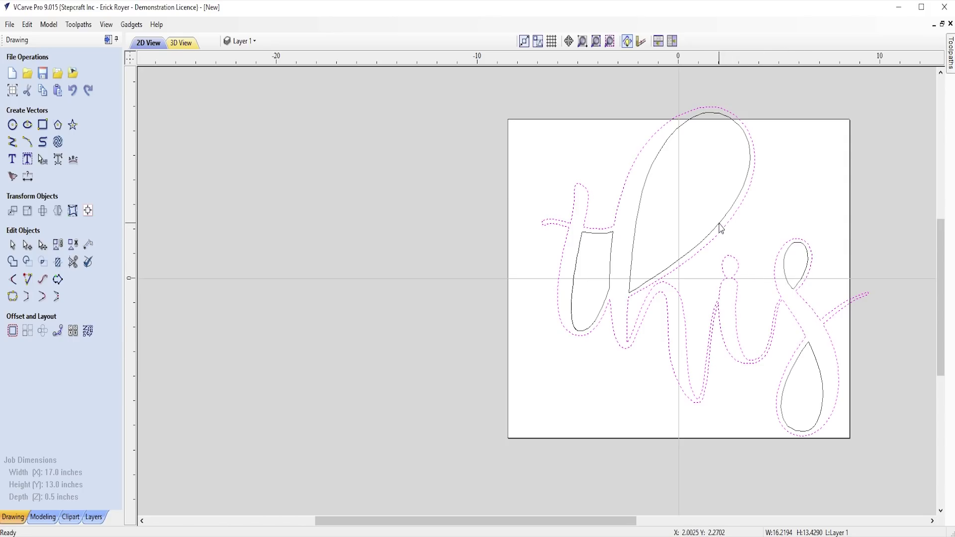
{"action": "left_click", "coordinate": [632, 250]}
{"action": "left_click", "coordinate": [612, 238]}
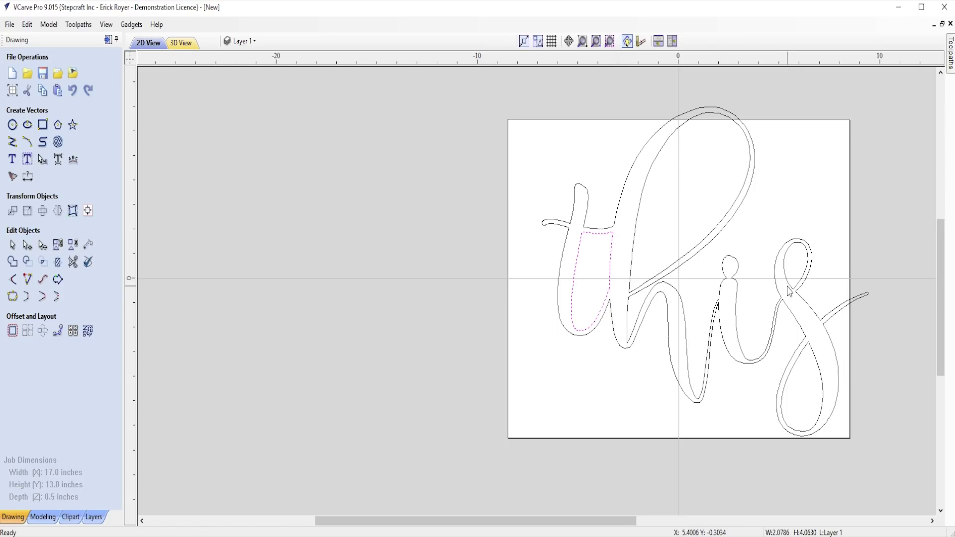
{"action": "left_click", "coordinate": [800, 359]}
{"action": "left_click_drag", "start_coordinate": [501, 88], "coordinate": [911, 472]}
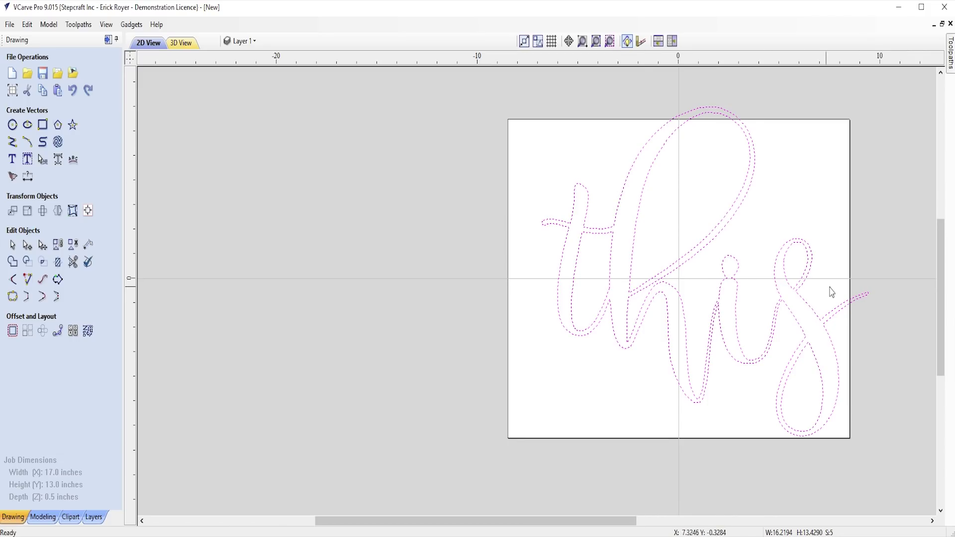
{"action": "left_click", "coordinate": [728, 229]}
{"action": "left_click", "coordinate": [88, 211]}
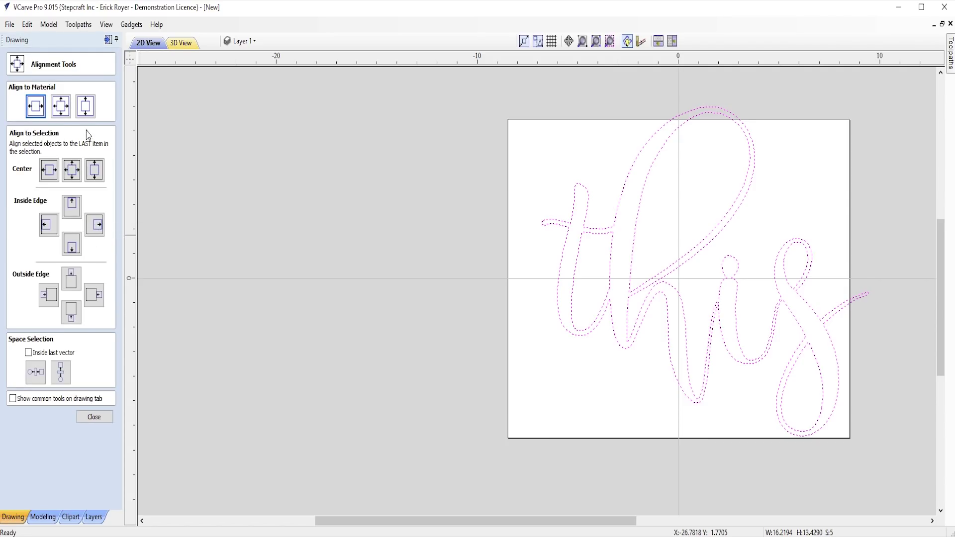
{"action": "left_click", "coordinate": [61, 110]}
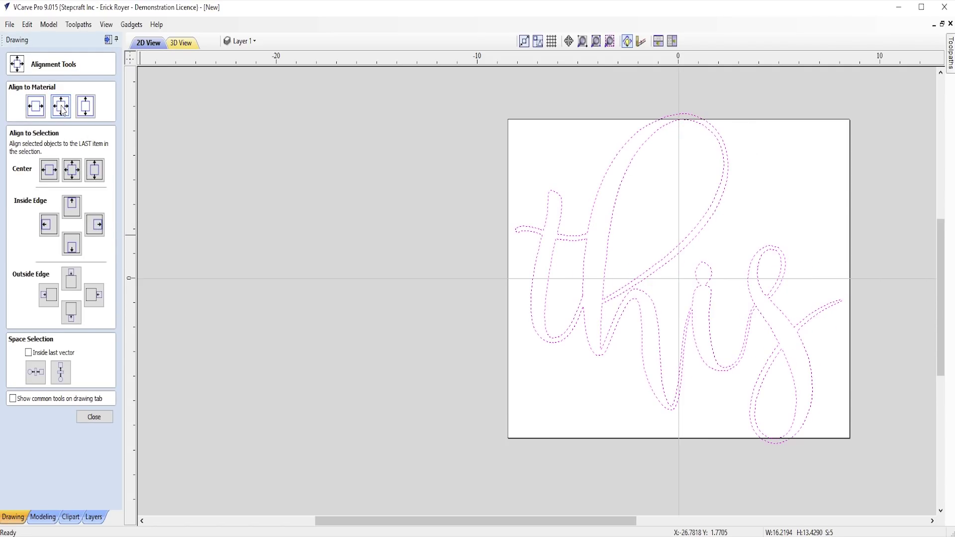
{"action": "left_click", "coordinate": [102, 414]}
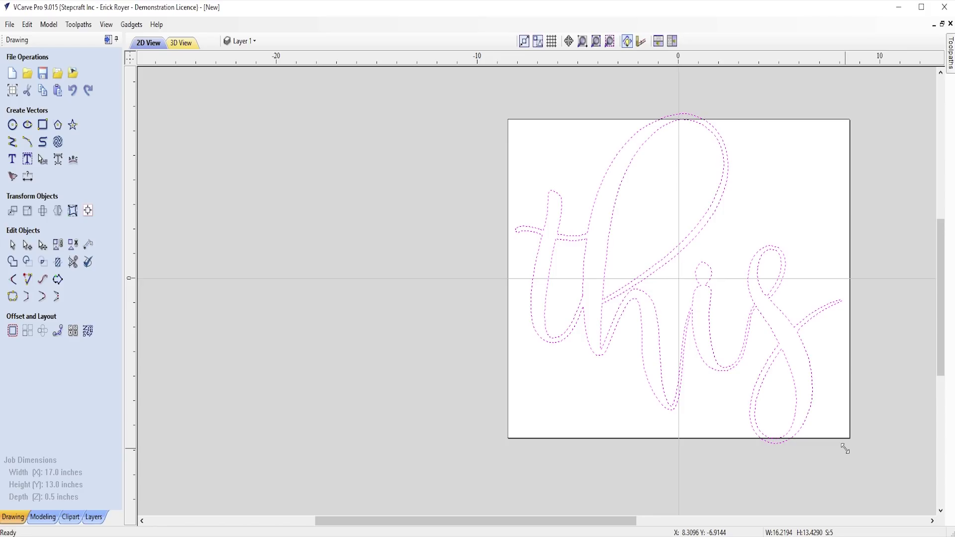
- Scale the whole lettering down to about 15.30 by 12.66 inches and center it on the material again
{"action": "left_click_drag", "start_coordinate": [845, 449], "coordinate": [815, 425]}
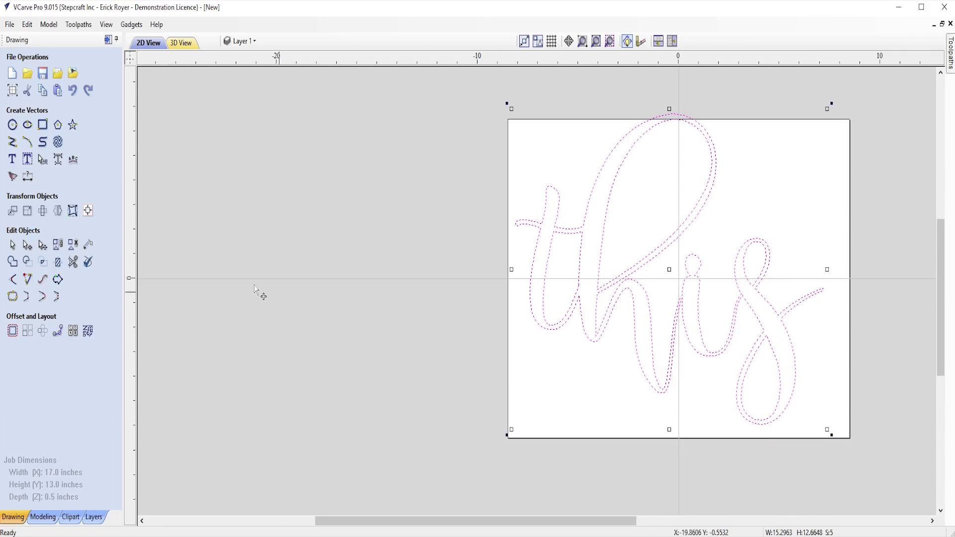
{"action": "left_click", "coordinate": [88, 210]}
{"action": "left_click", "coordinate": [60, 106]}
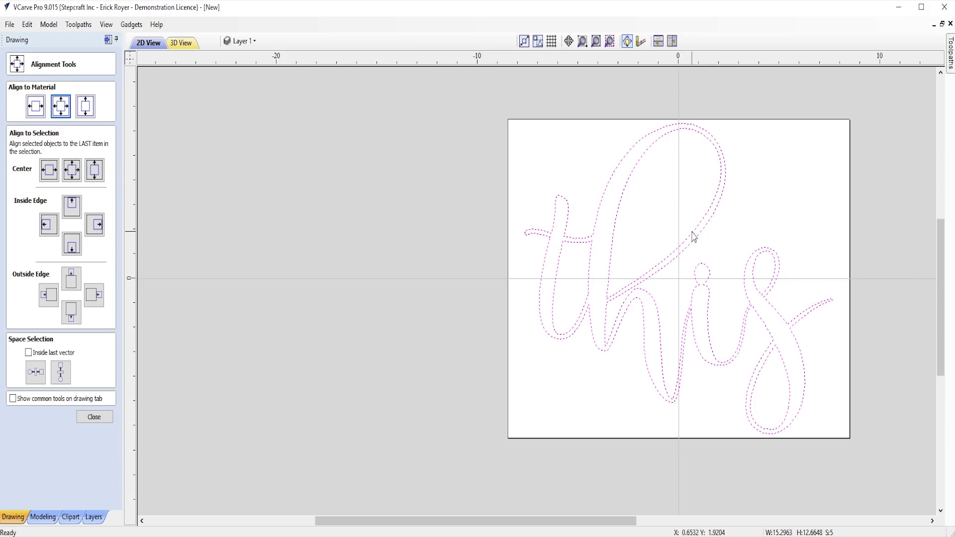
- Compare the lettering with the reference image and inspect its outer outline, leaving the alignment tools closed and nothing selected
{"action": "key", "text": "super+Tab"}
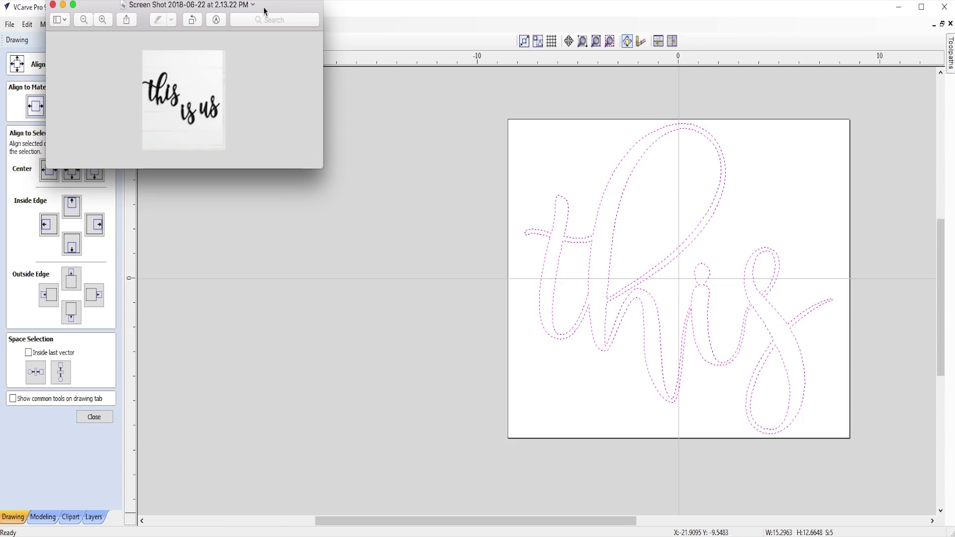
{"action": "left_click_drag", "start_coordinate": [263, 8], "coordinate": [313, 48]}
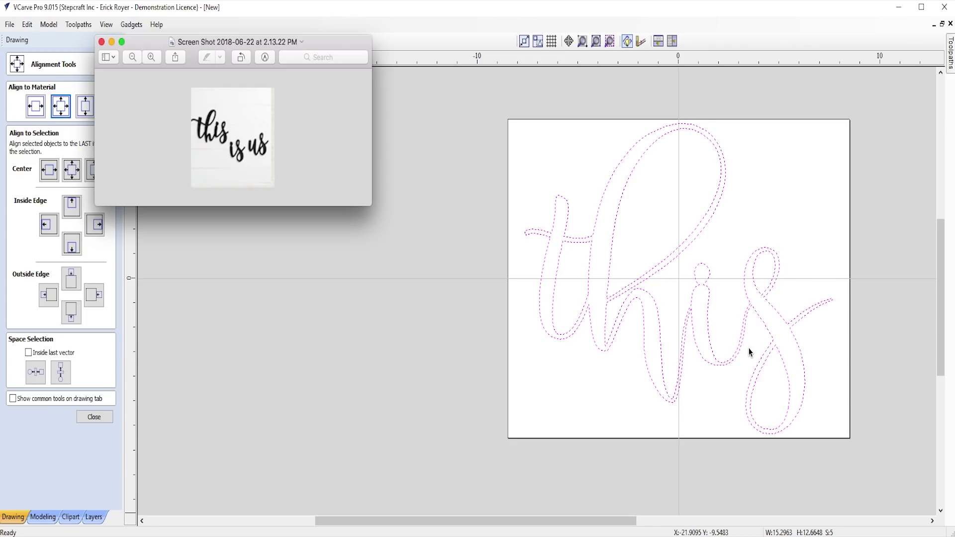
{"action": "left_click", "coordinate": [714, 341]}
{"action": "left_click", "coordinate": [711, 343]}
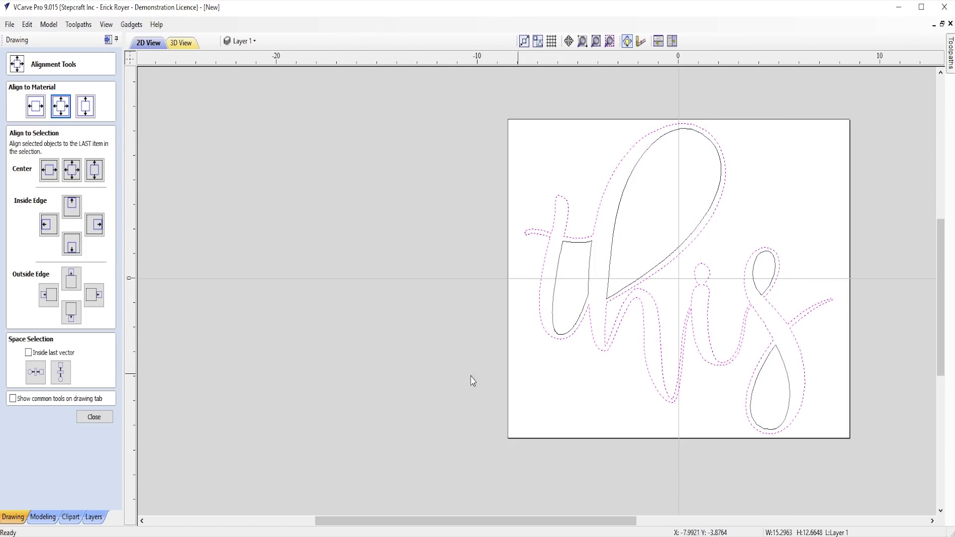
{"action": "left_click", "coordinate": [89, 419]}
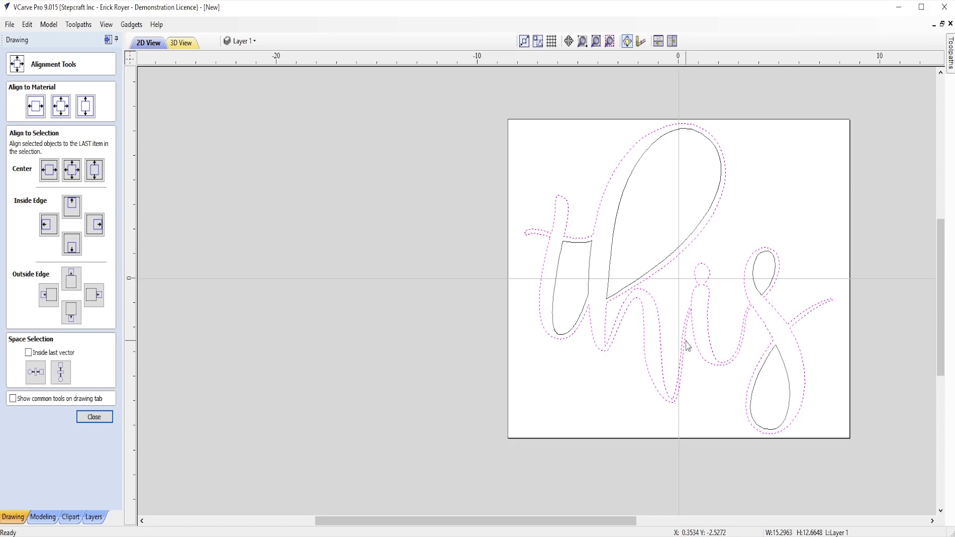
{"action": "left_click", "coordinate": [745, 243]}
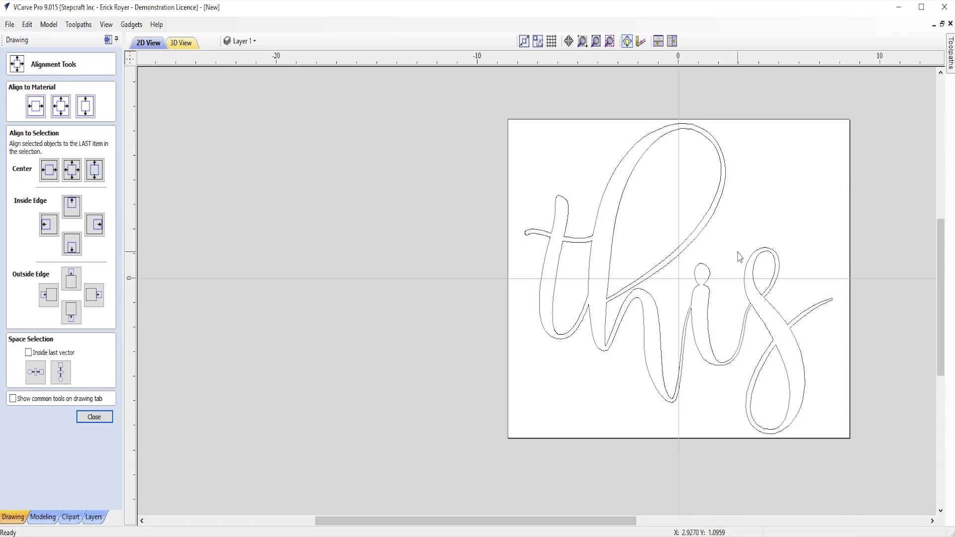
{"action": "left_click", "coordinate": [94, 417]}
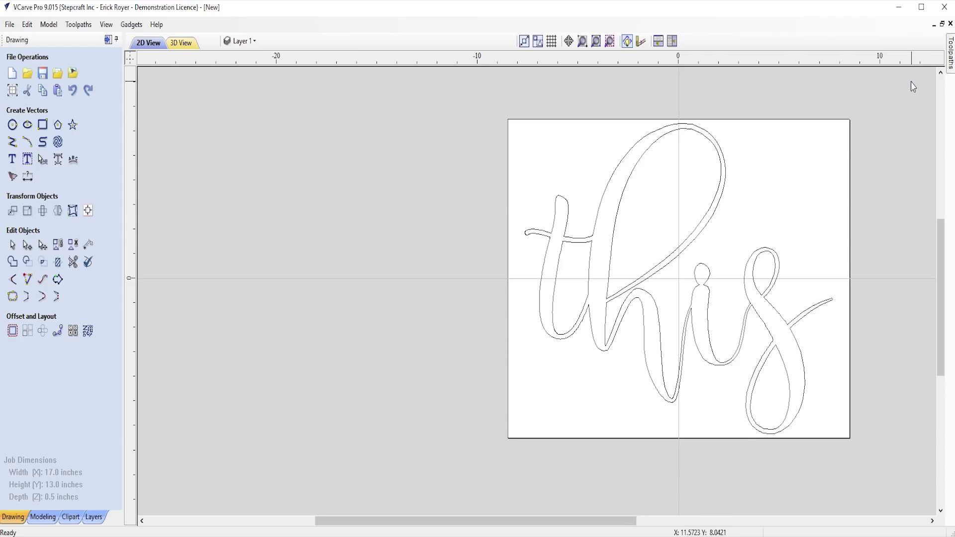
- Keep the toolpath operations displayed and select the four inner loops of the "t", "h" and "s"
{"action": "mouse_move", "coordinate": [950, 51]}
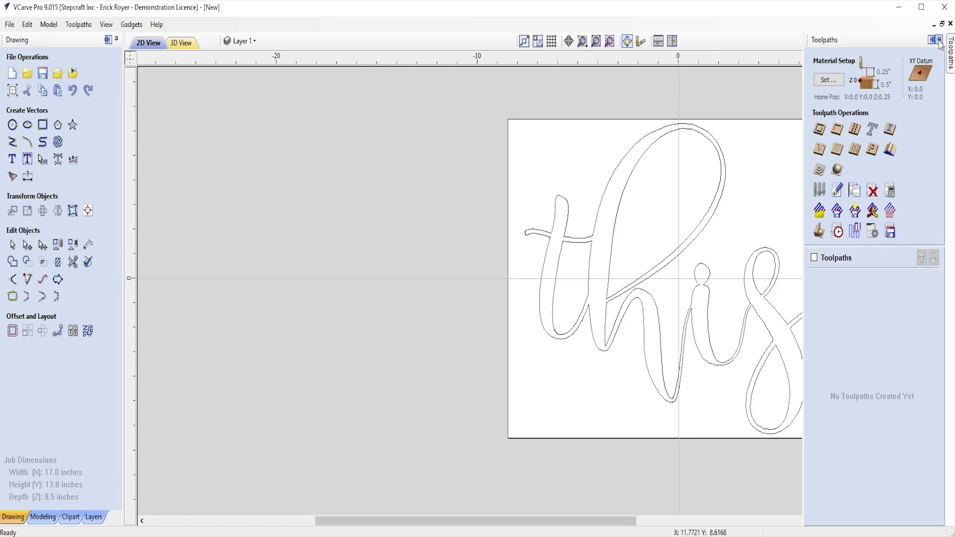
{"action": "left_click", "coordinate": [938, 41]}
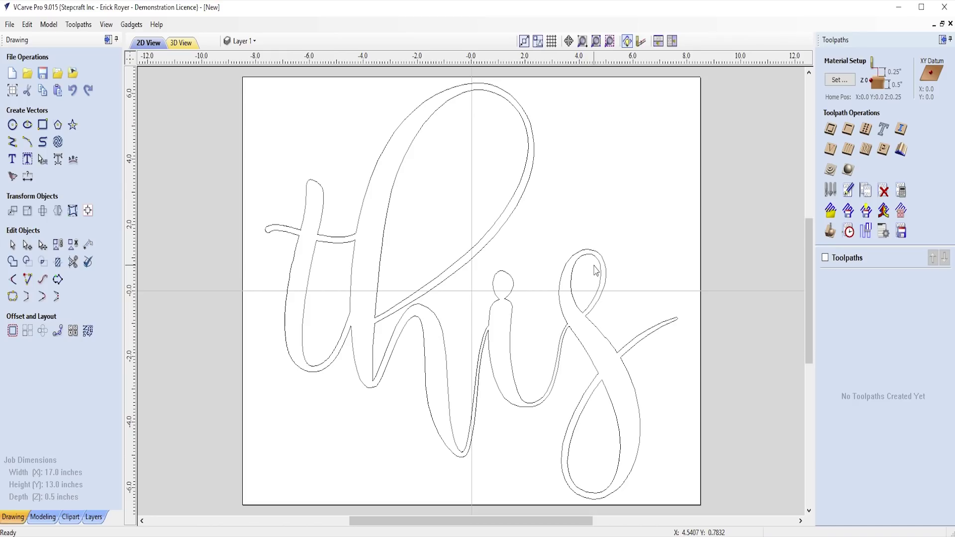
{"action": "left_click", "coordinate": [565, 269]}
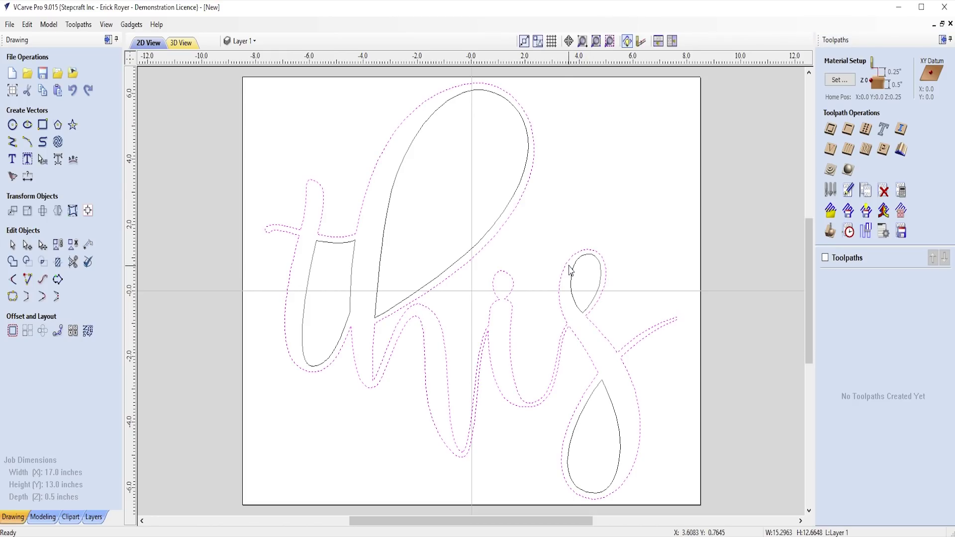
{"action": "left_click", "coordinate": [575, 269]}
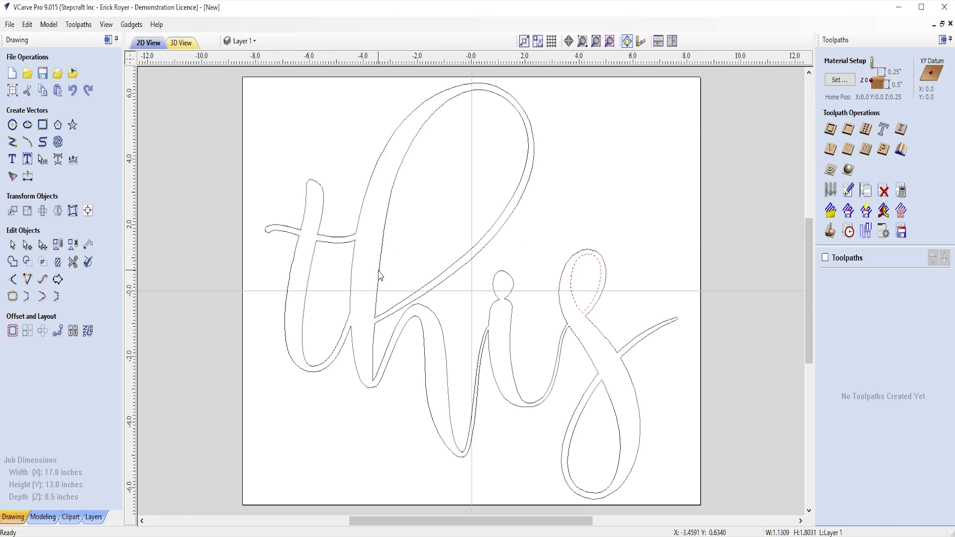
{"action": "left_click", "coordinate": [352, 278], "text": "shift"}
{"action": "left_click", "coordinate": [381, 263], "text": "shift"}
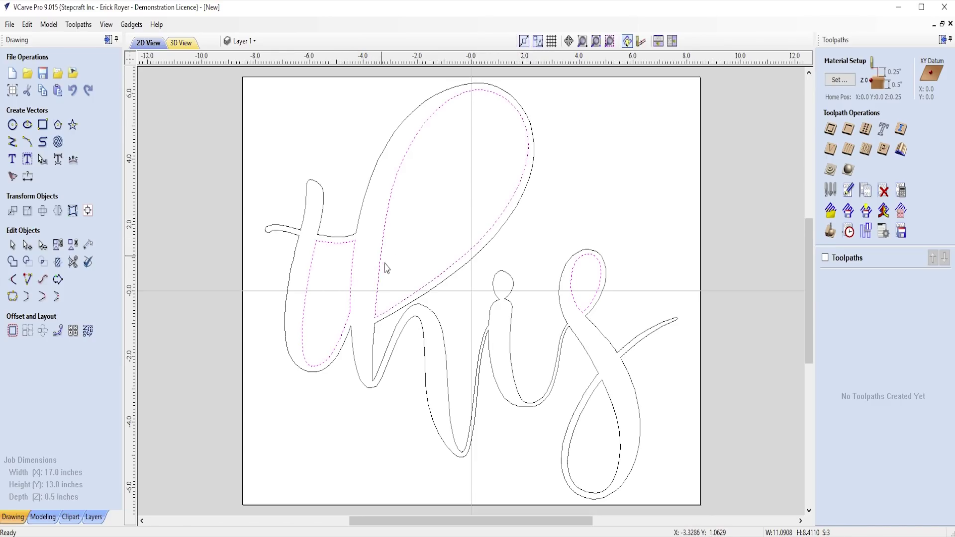
{"action": "left_click", "coordinate": [589, 415], "text": "shift"}
- Start a 2D profile toolpath for the loops with the plain 0.125 inch end mill at a feed rate of 15 mm/sec
{"action": "left_click", "coordinate": [830, 130]}
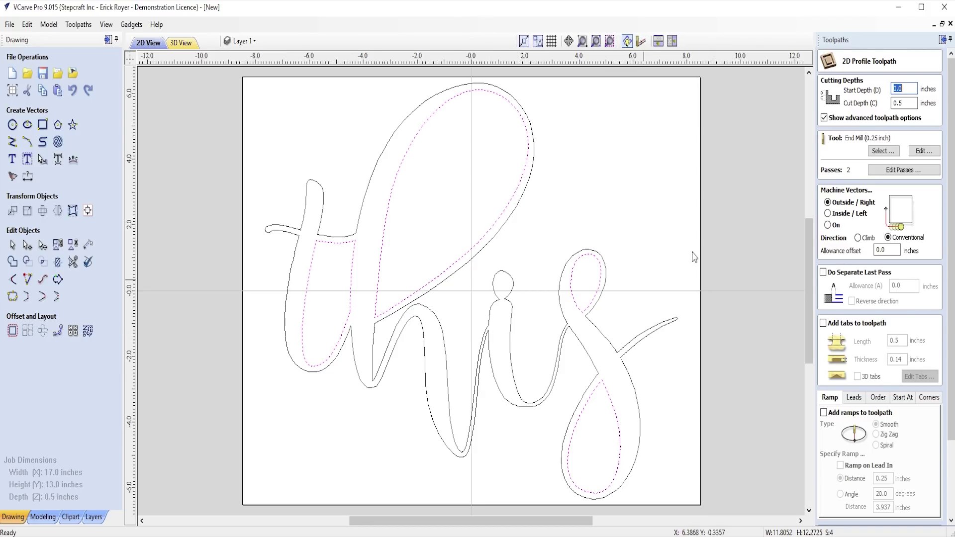
{"action": "left_click", "coordinate": [883, 151]}
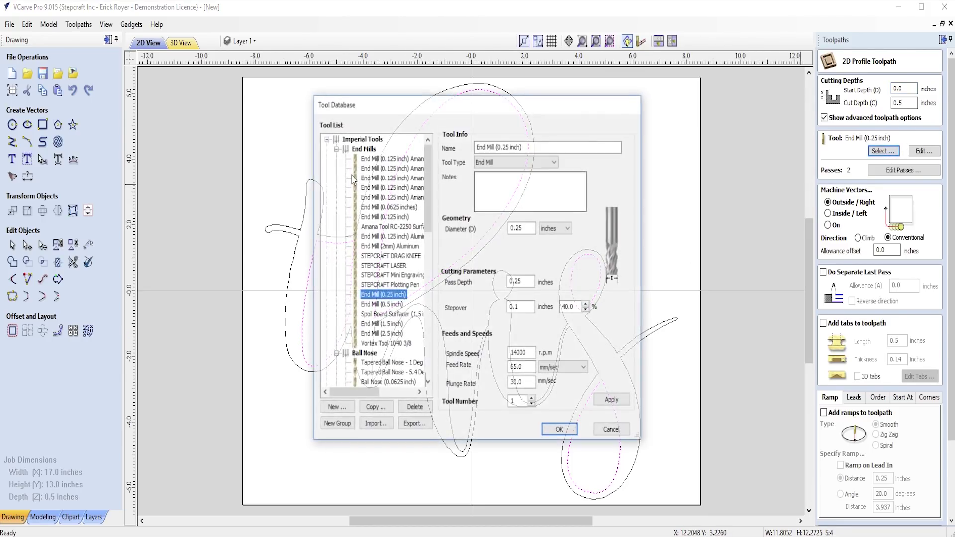
{"action": "left_click", "coordinate": [402, 217]}
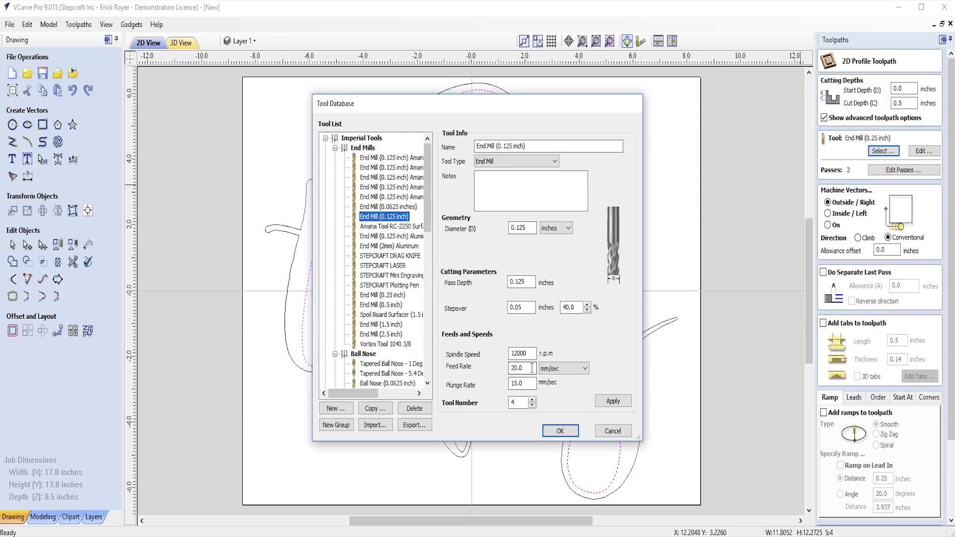
{"action": "left_click_drag", "start_coordinate": [530, 368], "coordinate": [512, 368]}
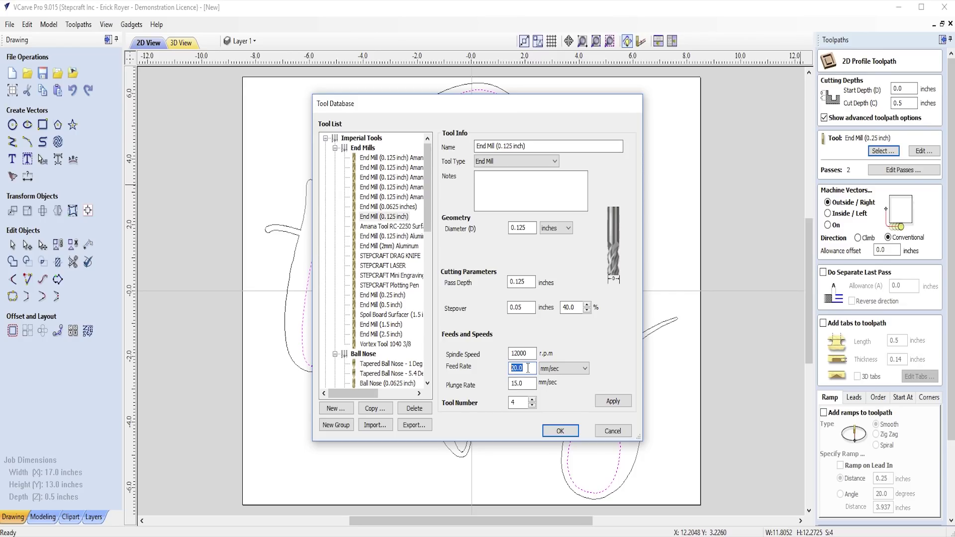
{"action": "type", "text": "15"}
{"action": "left_click_drag", "start_coordinate": [530, 353], "coordinate": [512, 353]}
{"action": "left_click", "coordinate": [560, 432]}
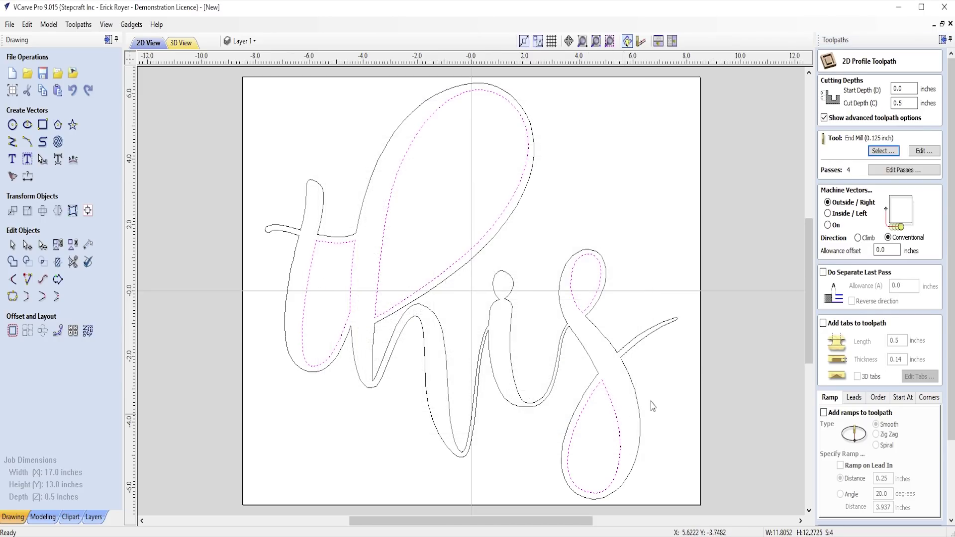
- Set the profile's cut depth to 0.51 inches, machine inside the vectors, and review the remaining toolpath options
{"action": "left_click", "coordinate": [906, 103]}
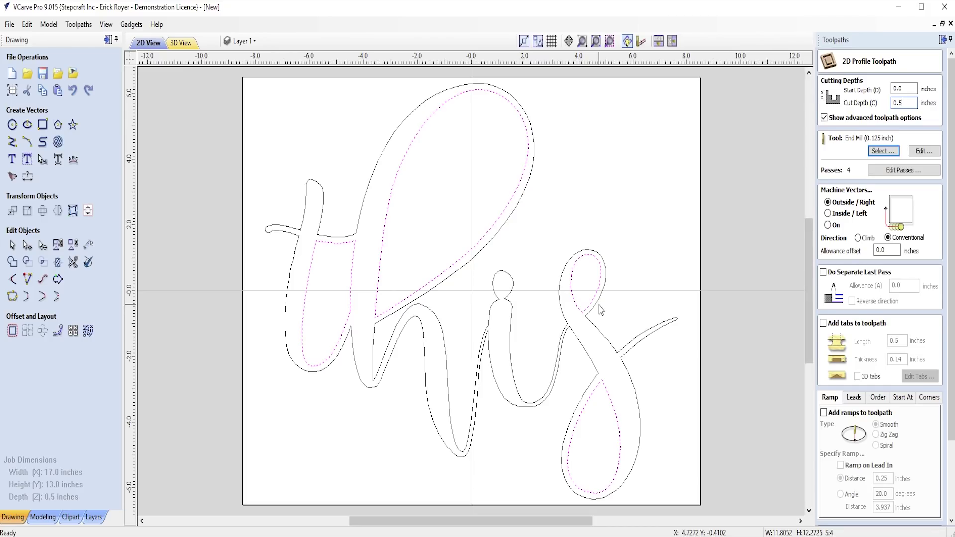
{"action": "type", "text": "1"}
{"action": "left_click", "coordinate": [828, 214]}
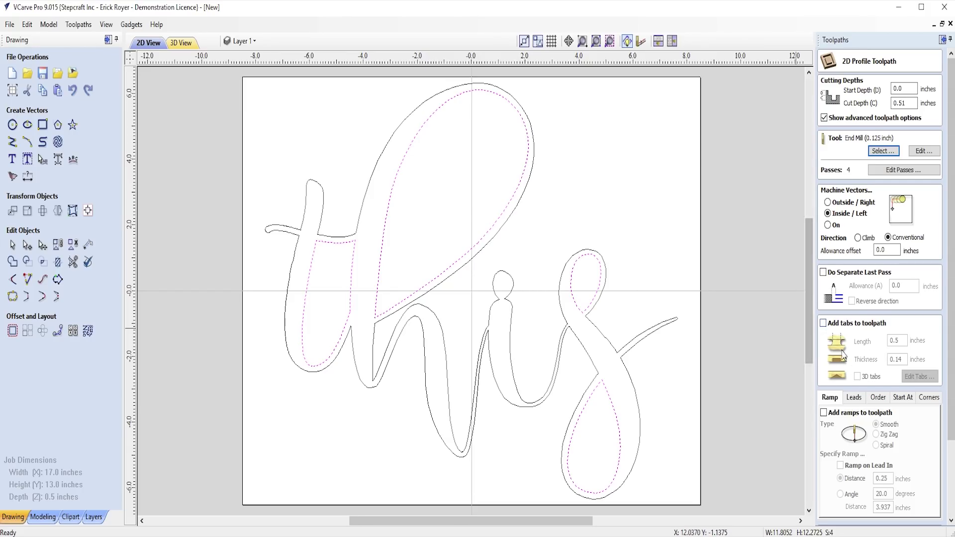
{"action": "scroll", "coordinate": [903, 406], "scroll_direction": "down", "scroll_amount": 2}
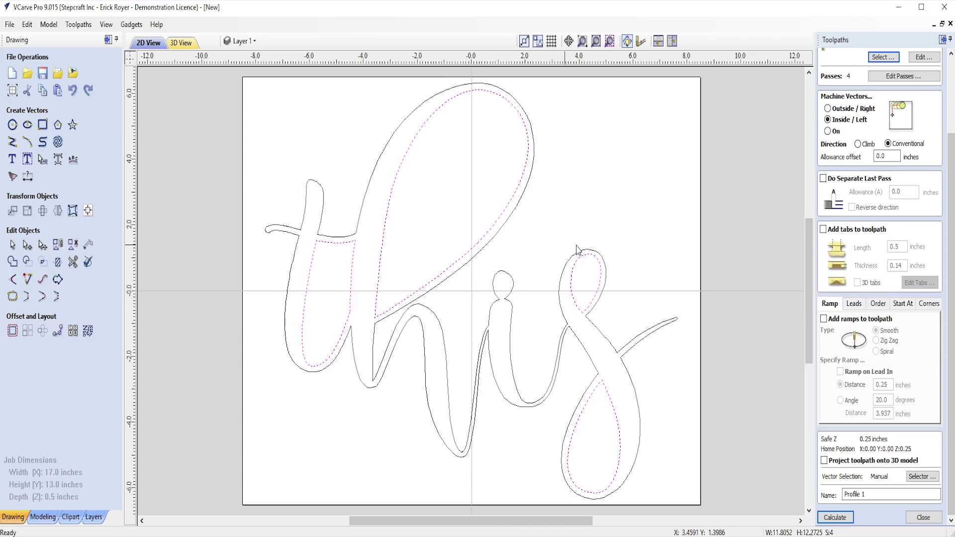
{"action": "left_click_drag", "start_coordinate": [952, 277], "coordinate": [952, 197]}
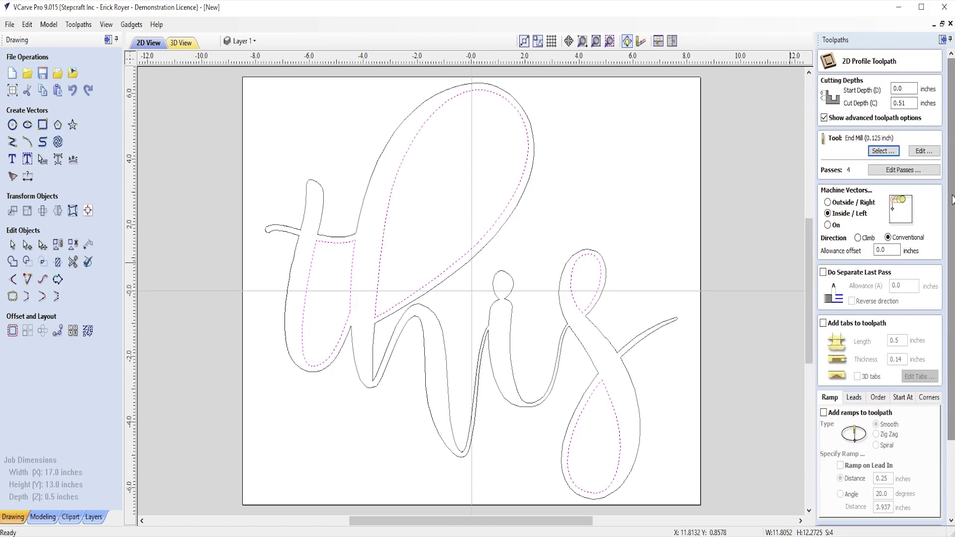
- Edit the profile's pass depths so the last pass has a thickness of 0.02 inches
{"action": "left_click", "coordinate": [895, 170]}
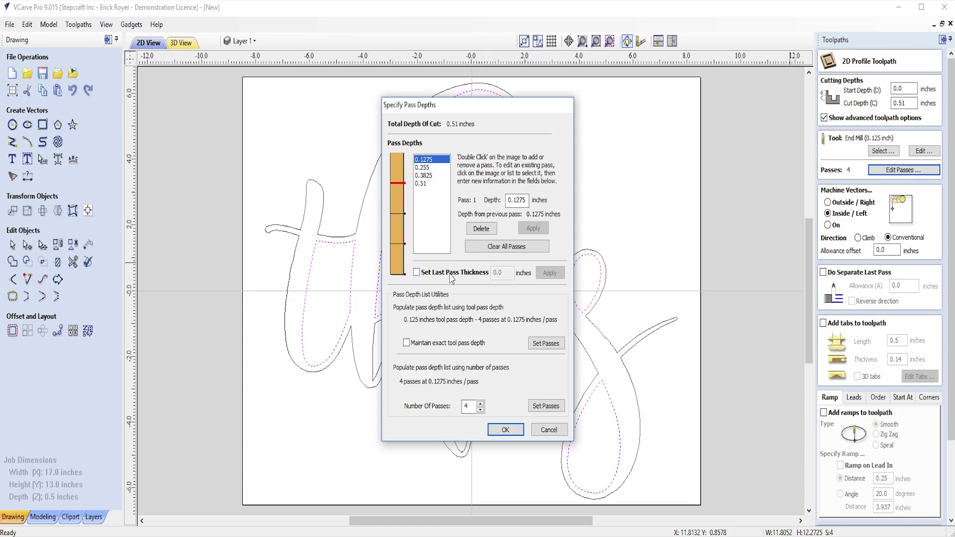
{"action": "left_click", "coordinate": [417, 273]}
{"action": "type", "text": "2"}
{"action": "left_click", "coordinate": [549, 272]}
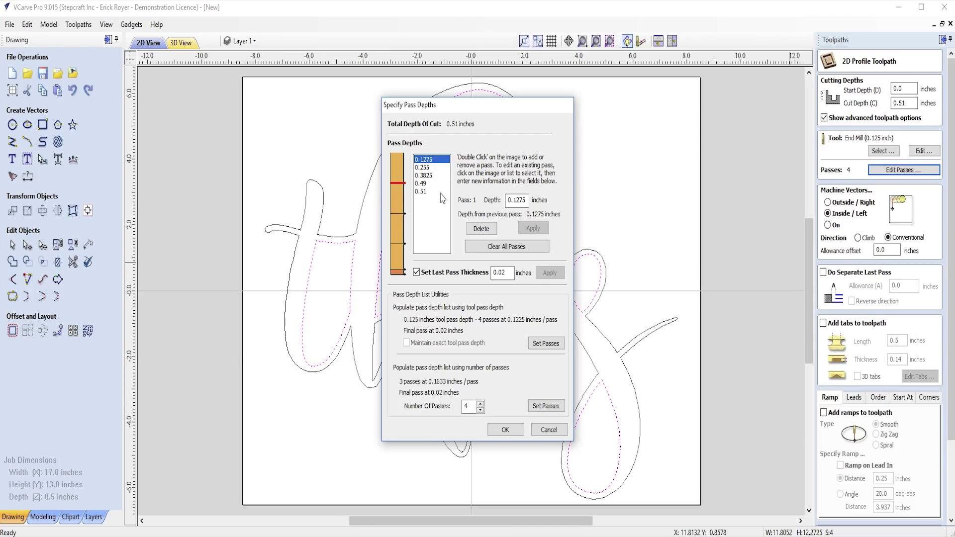
{"action": "left_click", "coordinate": [505, 430]}
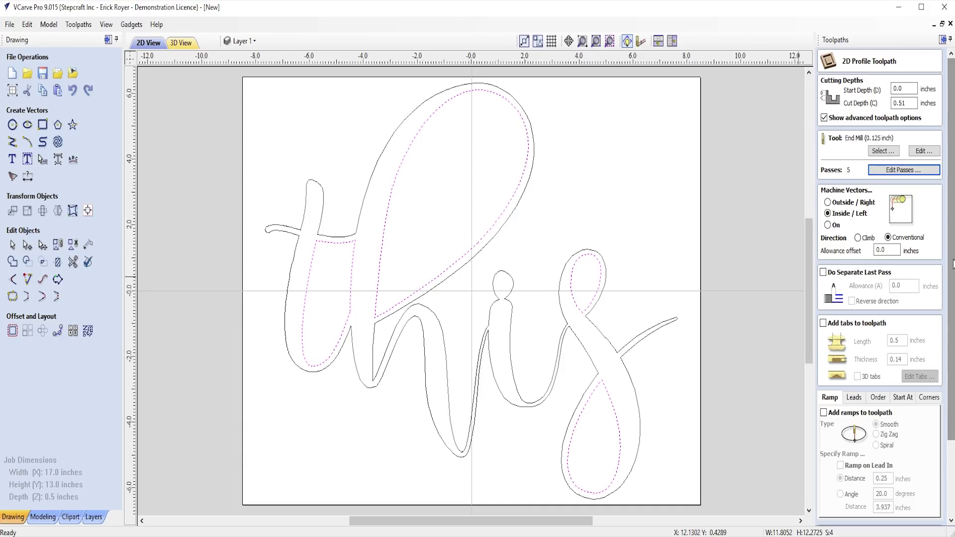
- Name the toolpath "inside holes" and calculate it, accepting that the tool cuts through the material
{"action": "scroll", "coordinate": [952, 264], "scroll_direction": "down", "scroll_amount": 1}
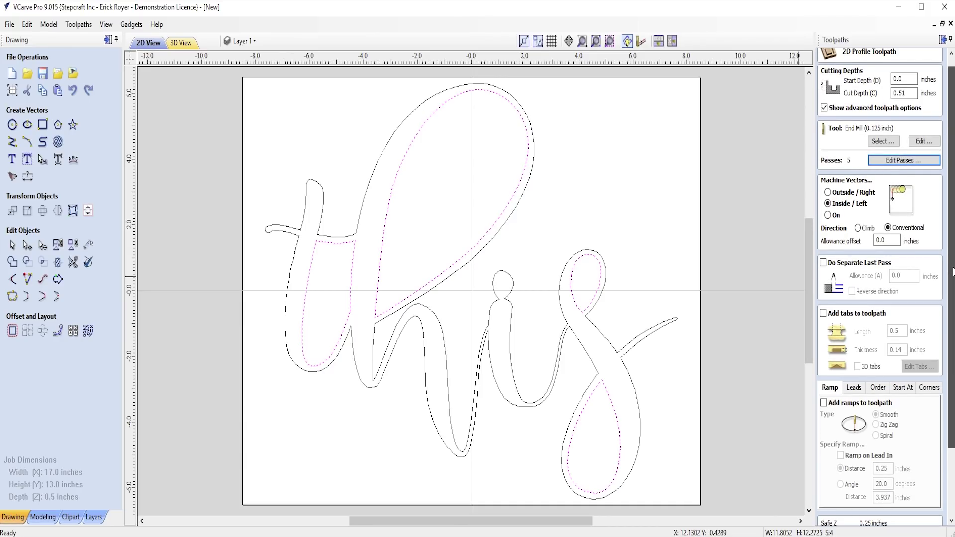
{"action": "scroll", "coordinate": [951, 271], "scroll_direction": "down", "scroll_amount": 5}
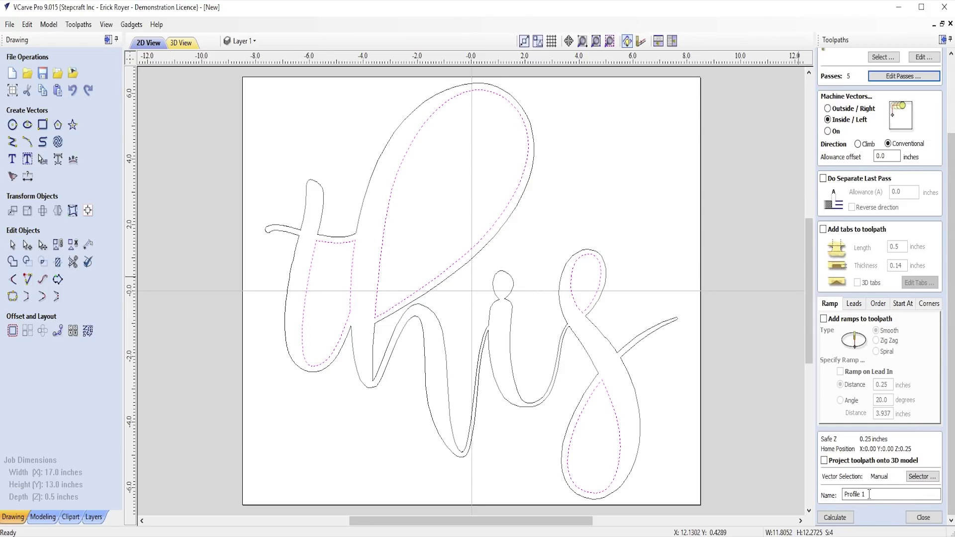
{"action": "left_click_drag", "start_coordinate": [870, 495], "coordinate": [785, 501]}
{"action": "type", "text": "inside holes"}
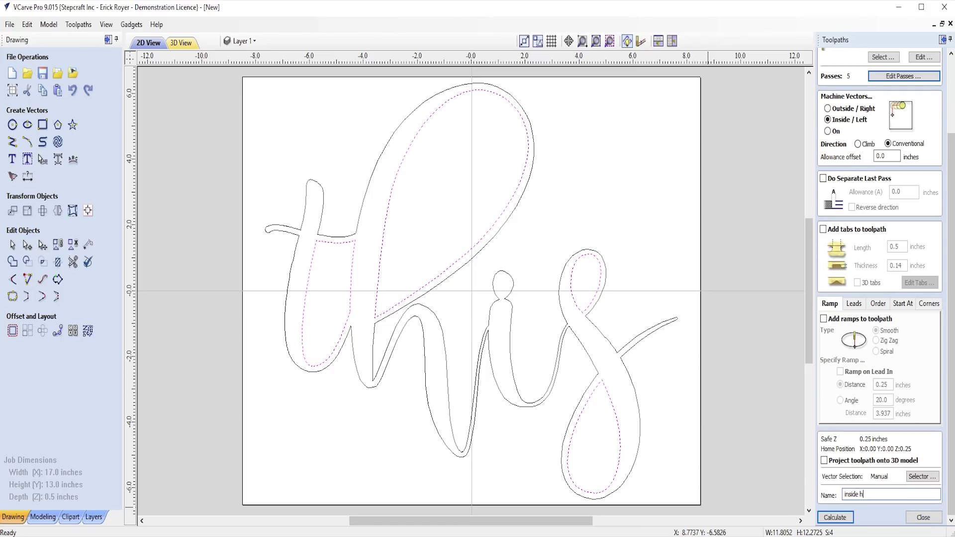
{"action": "left_click", "coordinate": [844, 518]}
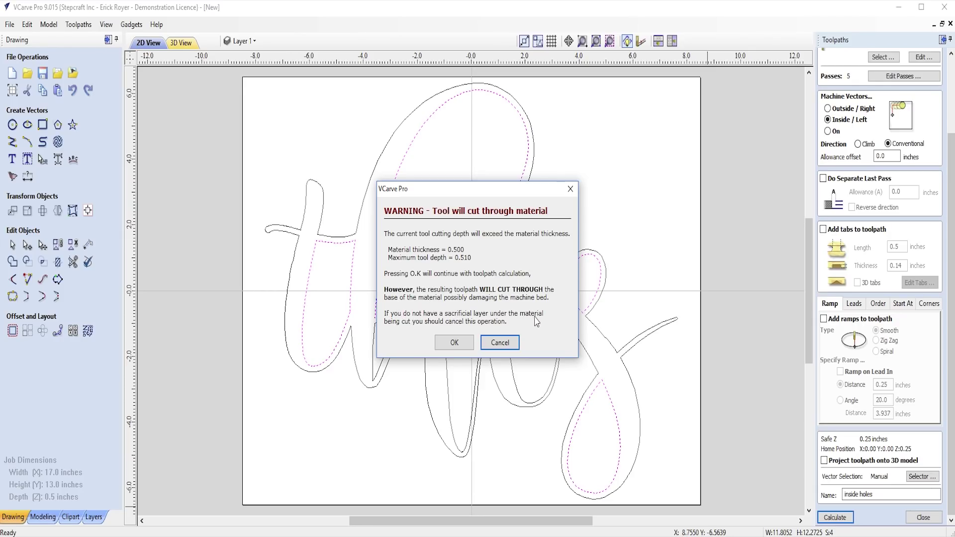
{"action": "left_click", "coordinate": [454, 342]}
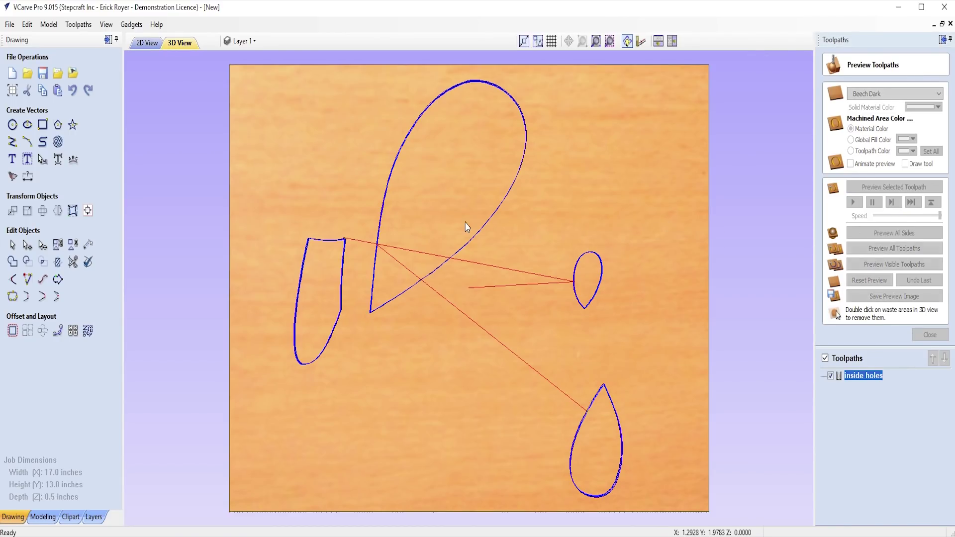
- Preview the "inside holes" toolpath in 3D and remove the waste pieces from all four loops
{"action": "double_click", "coordinate": [480, 210]}
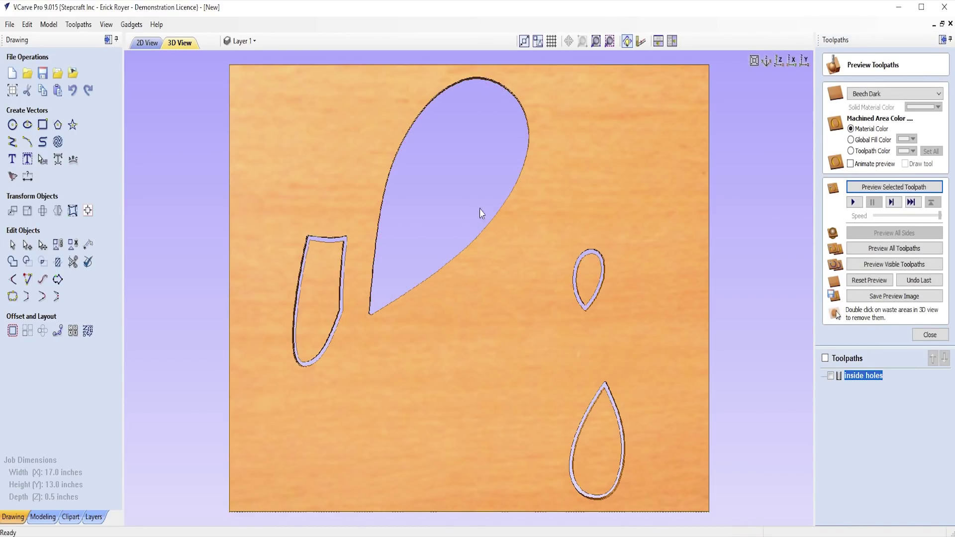
{"action": "double_click", "coordinate": [591, 273]}
{"action": "double_click", "coordinate": [607, 438]}
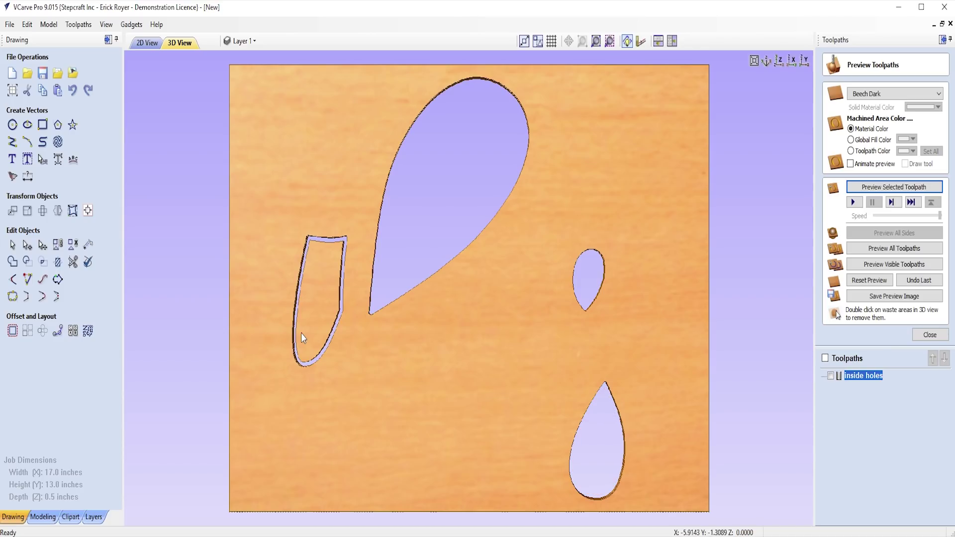
{"action": "double_click", "coordinate": [301, 313]}
{"action": "left_click_drag", "start_coordinate": [480, 415], "coordinate": [520, 282]}
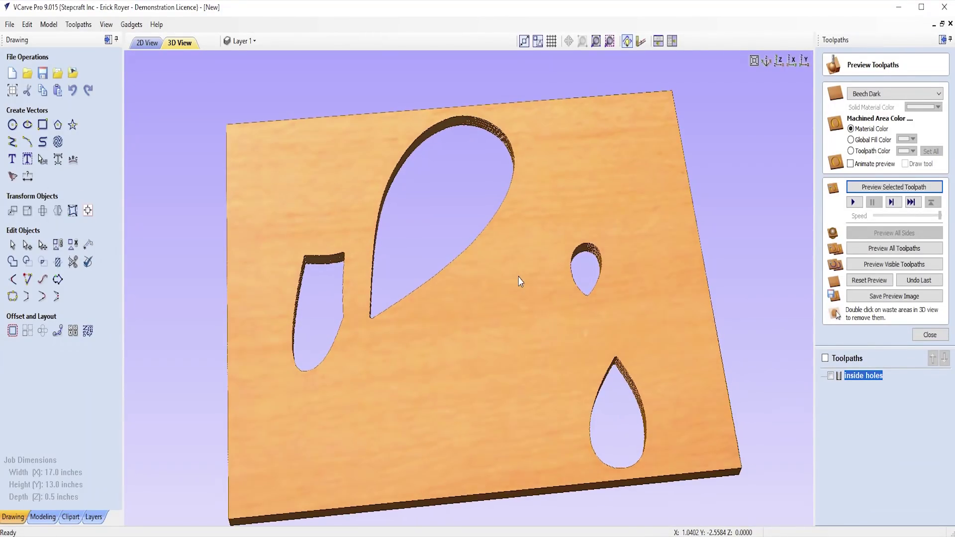
- Start another 2D profile toolpath for the lettering's outer outline with a last pass thickness of 0.02 inches
{"action": "left_click", "coordinate": [141, 43]}
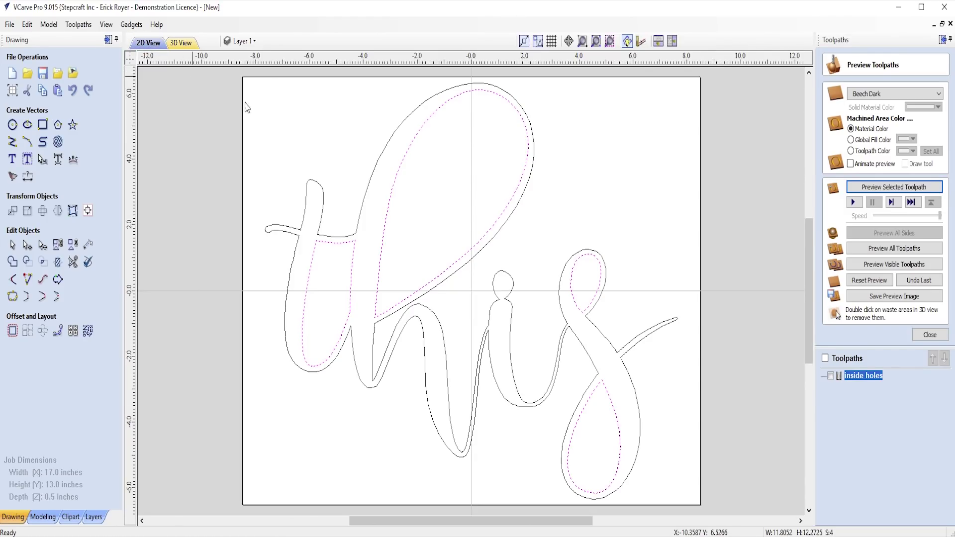
{"action": "left_click", "coordinate": [377, 166]}
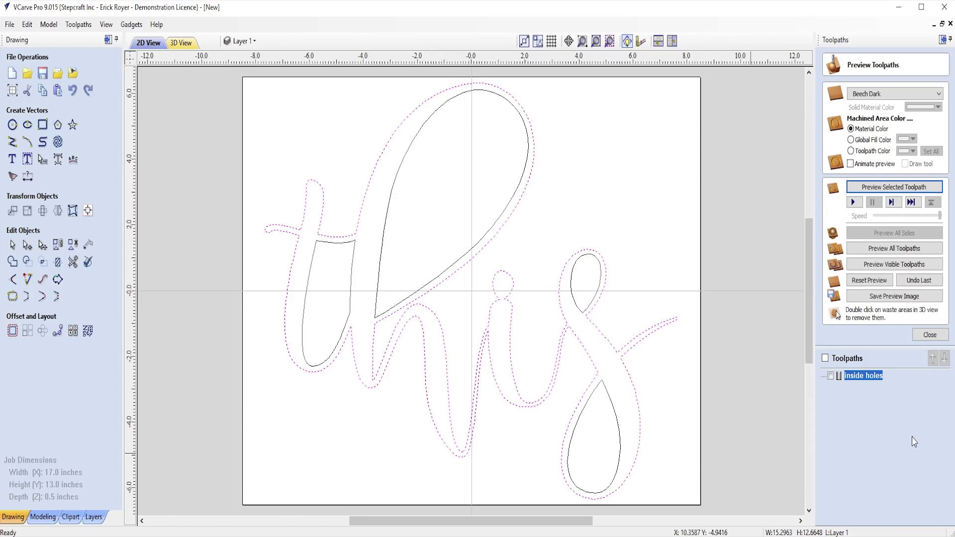
{"action": "left_click", "coordinate": [930, 334]}
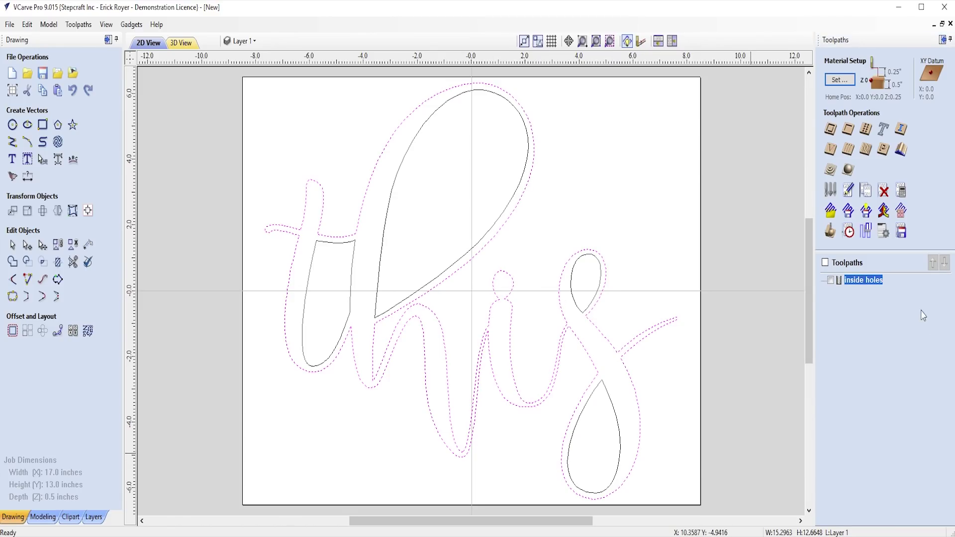
{"action": "left_click", "coordinate": [830, 128]}
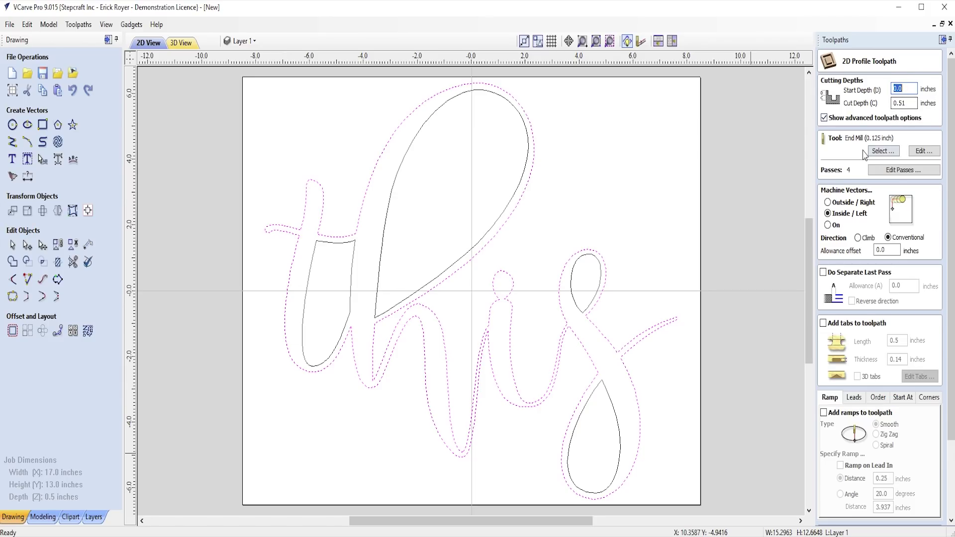
{"action": "left_click", "coordinate": [887, 170]}
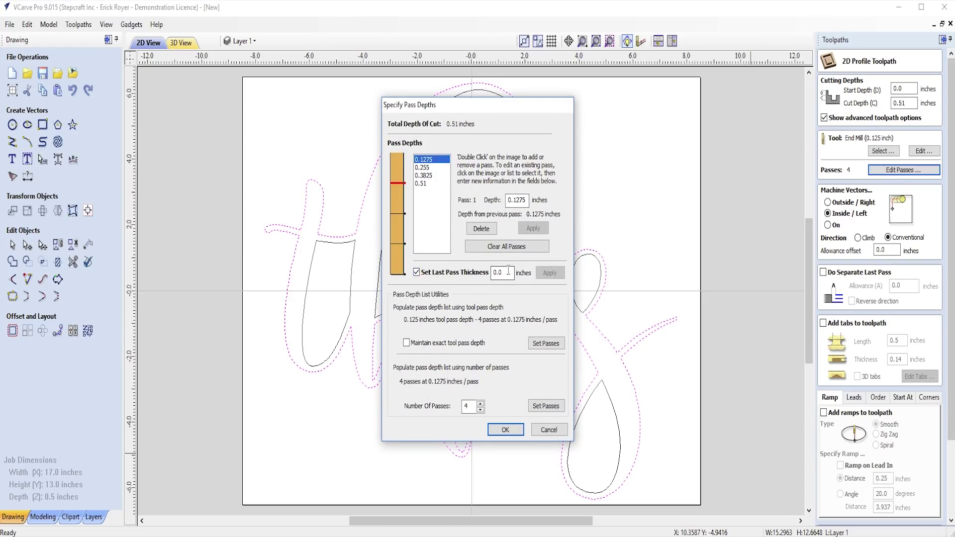
{"action": "left_click", "coordinate": [508, 271]}
{"action": "type", "text": "2"}
{"action": "left_click", "coordinate": [556, 273]}
{"action": "left_click", "coordinate": [506, 429]}
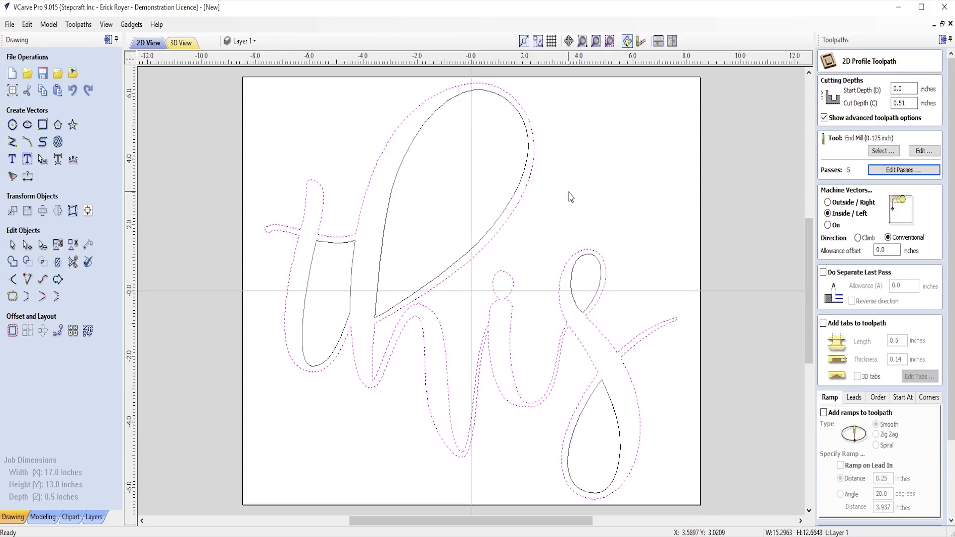
- Machine outside the vectors and calculate the toolpath under the name "outside cut", accepting the cut through the material
{"action": "left_click", "coordinate": [828, 203]}
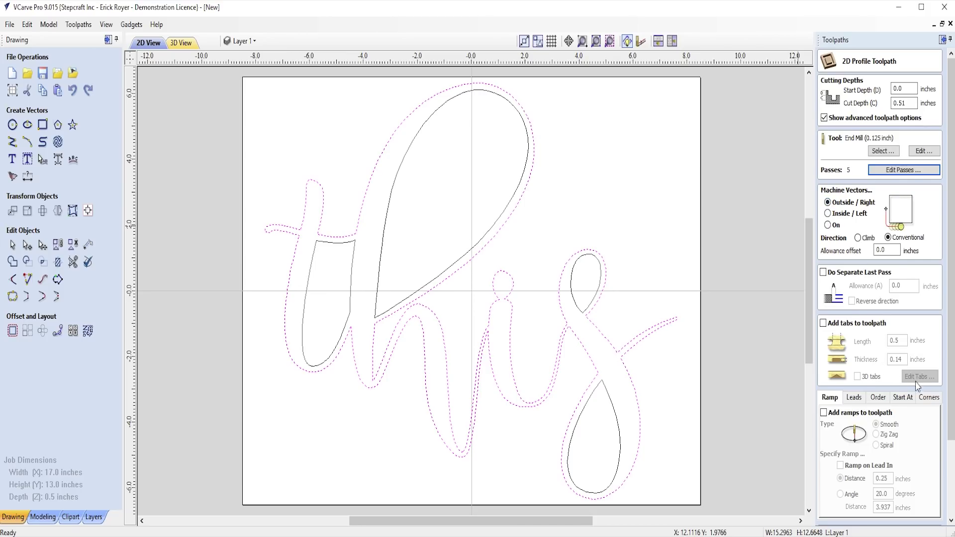
{"action": "left_click_drag", "start_coordinate": [950, 393], "coordinate": [949, 468]}
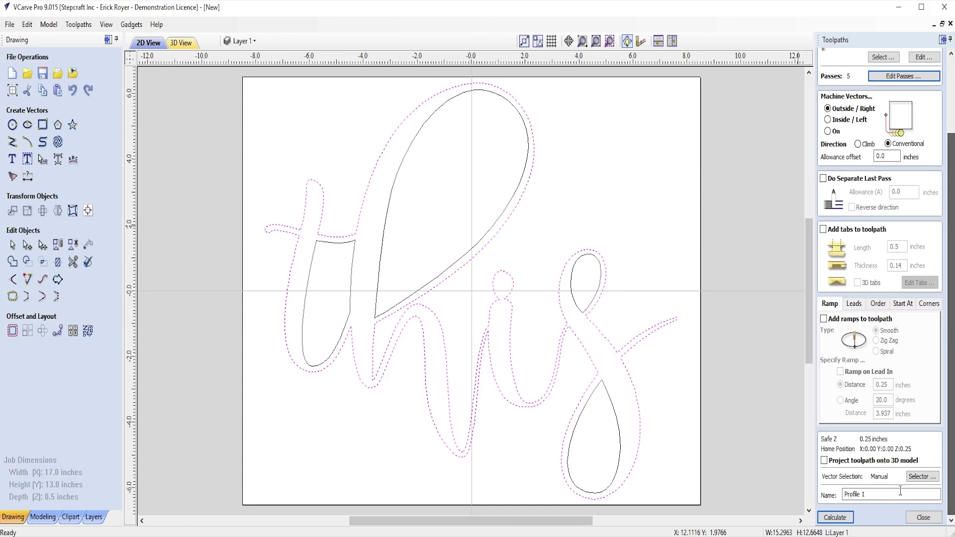
{"action": "left_click_drag", "start_coordinate": [900, 492], "coordinate": [805, 495]}
{"action": "type", "text": "outside cut"}
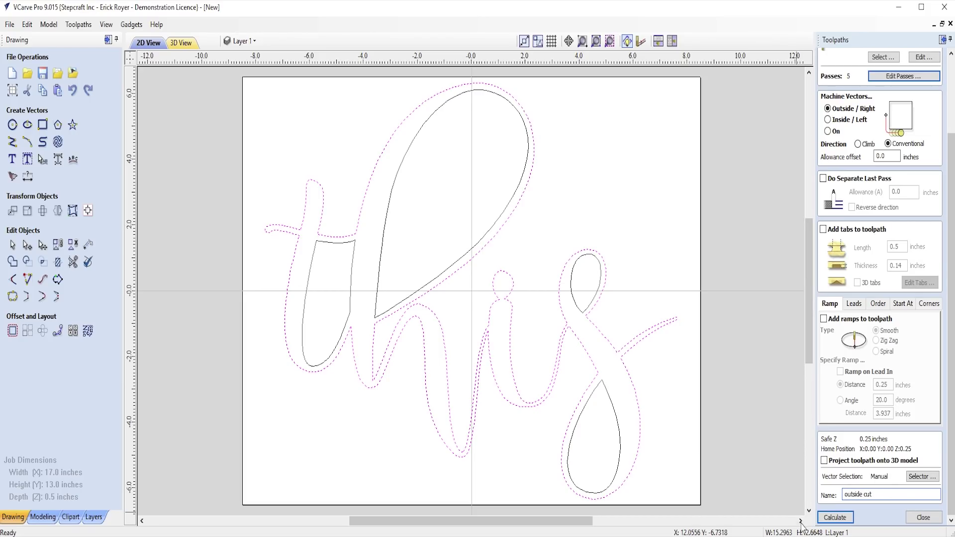
{"action": "left_click", "coordinate": [834, 517]}
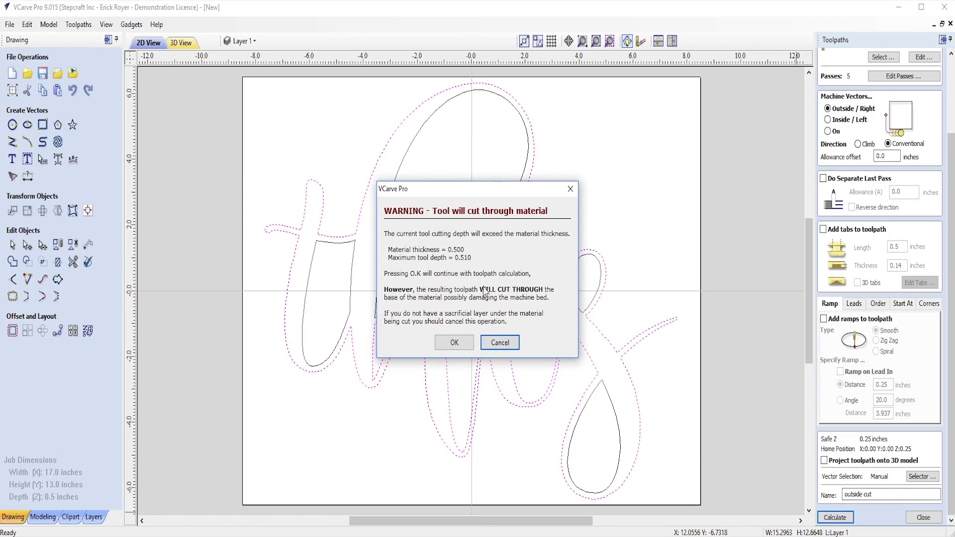
{"action": "left_click", "coordinate": [454, 342]}
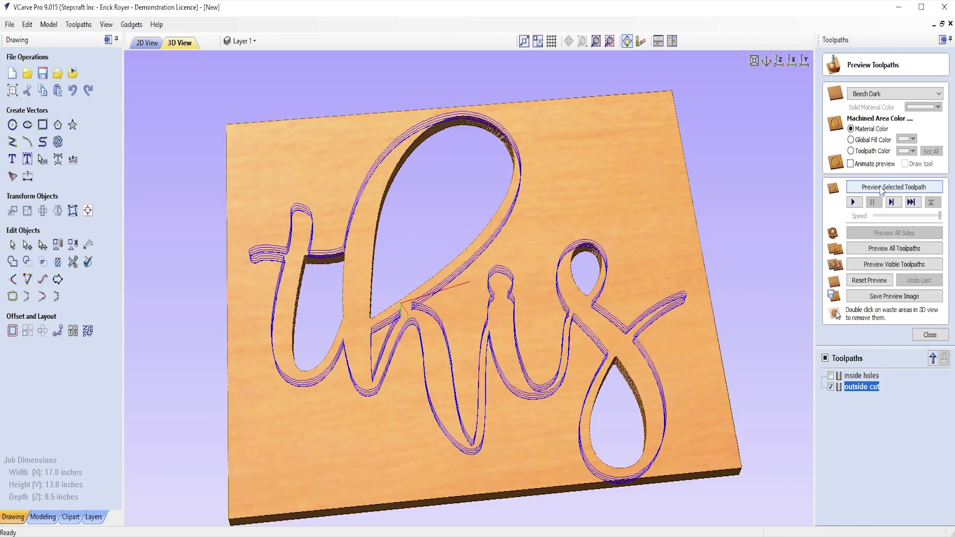
- Preview the "outside cut" toolpath and remove the waste material around the word "this"
{"action": "left_click", "coordinate": [881, 190]}
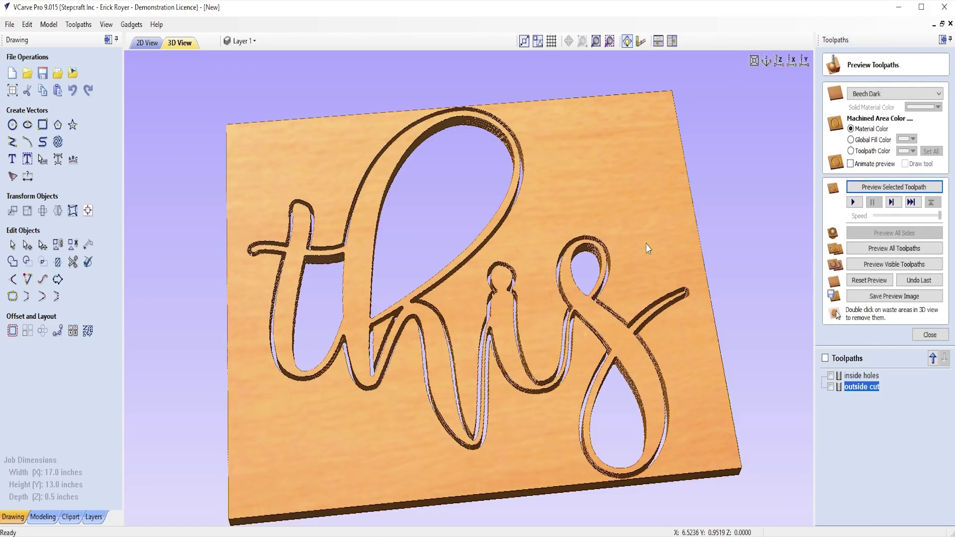
{"action": "double_click", "coordinate": [646, 244]}
{"action": "left_click_drag", "start_coordinate": [559, 335], "coordinate": [488, 408]}
{"action": "double_click", "coordinate": [381, 338]}
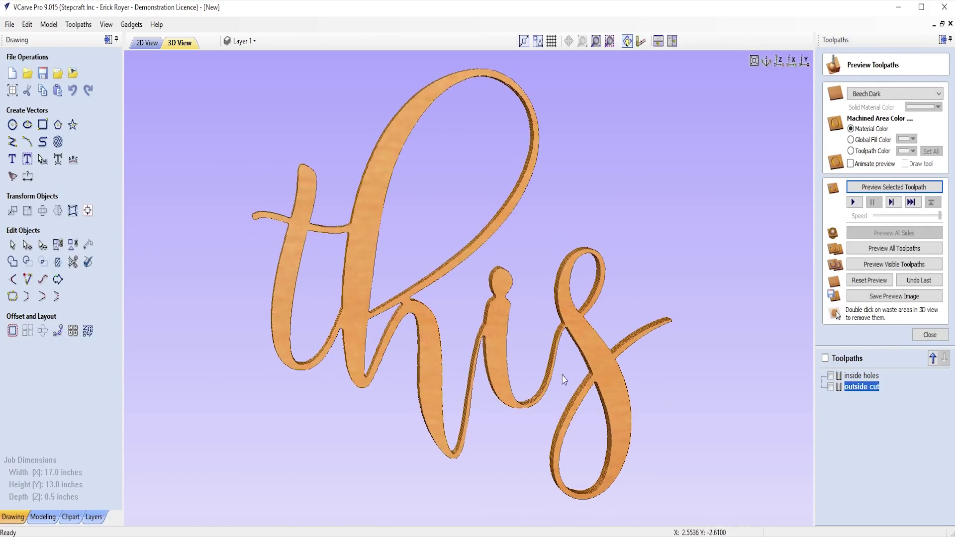
- Examine the cut-out word from several angles in 3D, comparing the joints of its strokes with the flat vectors
{"action": "left_click_drag", "start_coordinate": [610, 309], "coordinate": [552, 265]}
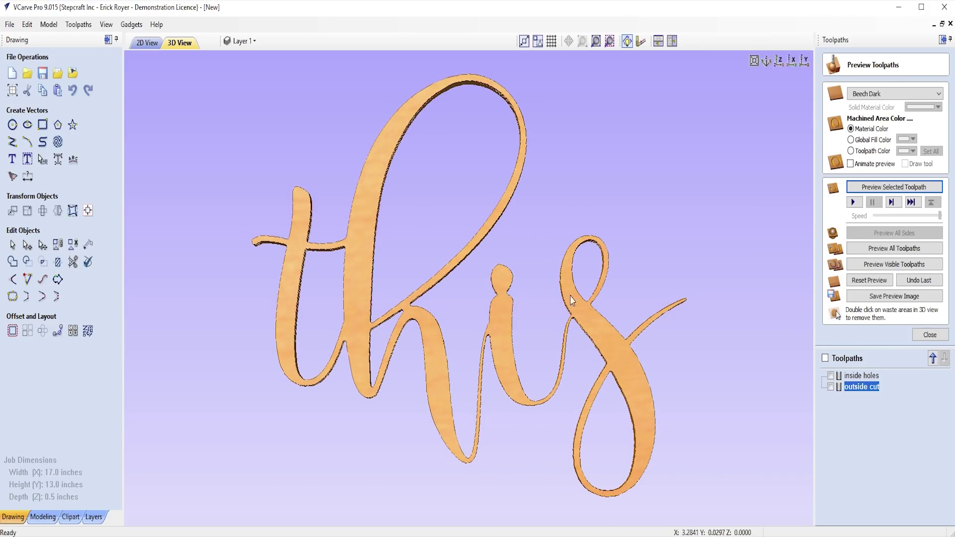
{"action": "left_click_drag", "start_coordinate": [600, 351], "coordinate": [682, 228]}
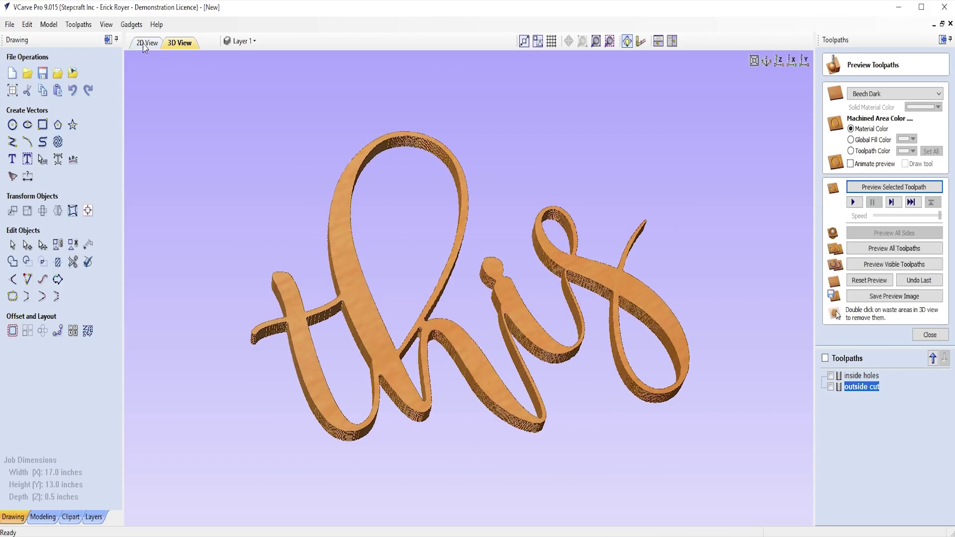
{"action": "left_click", "coordinate": [145, 43]}
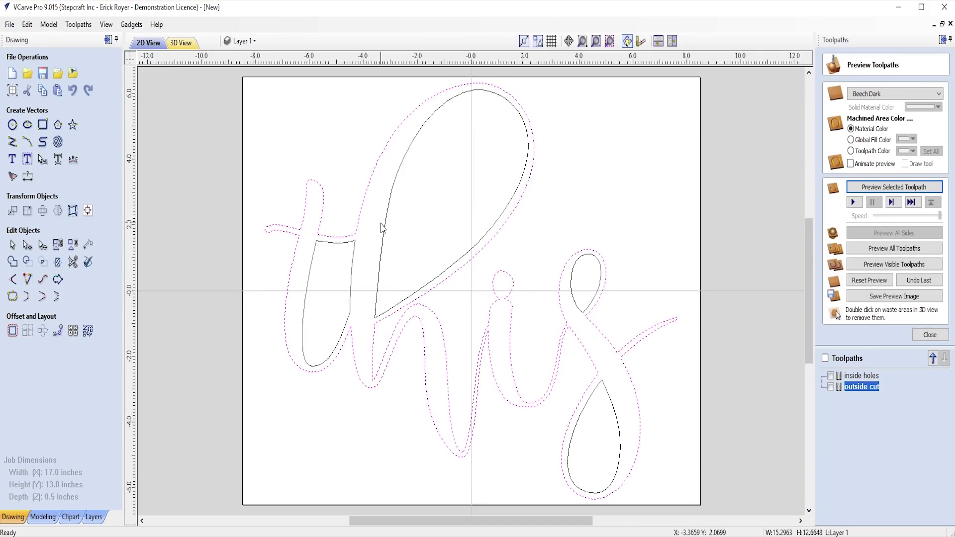
{"action": "left_click", "coordinate": [182, 43]}
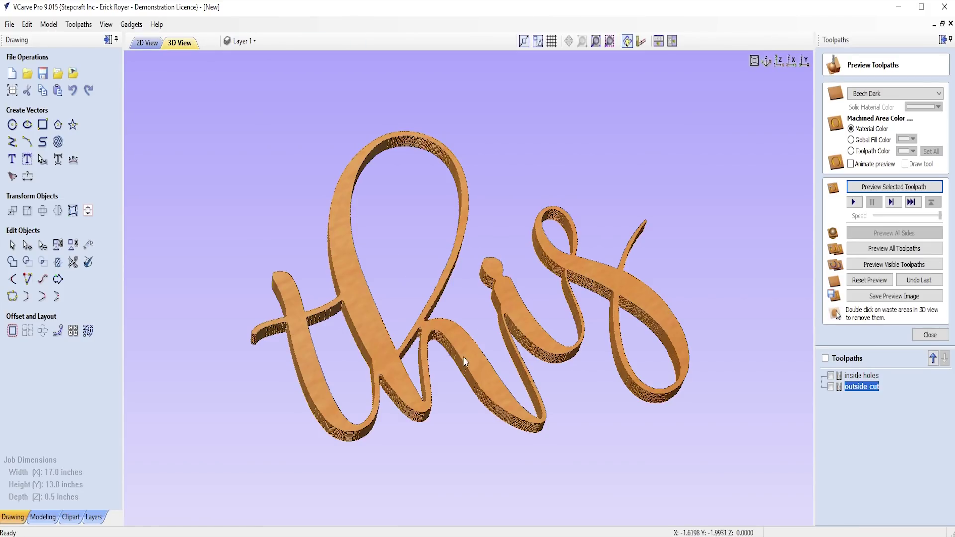
{"action": "left_click_drag", "start_coordinate": [449, 325], "coordinate": [422, 350]}
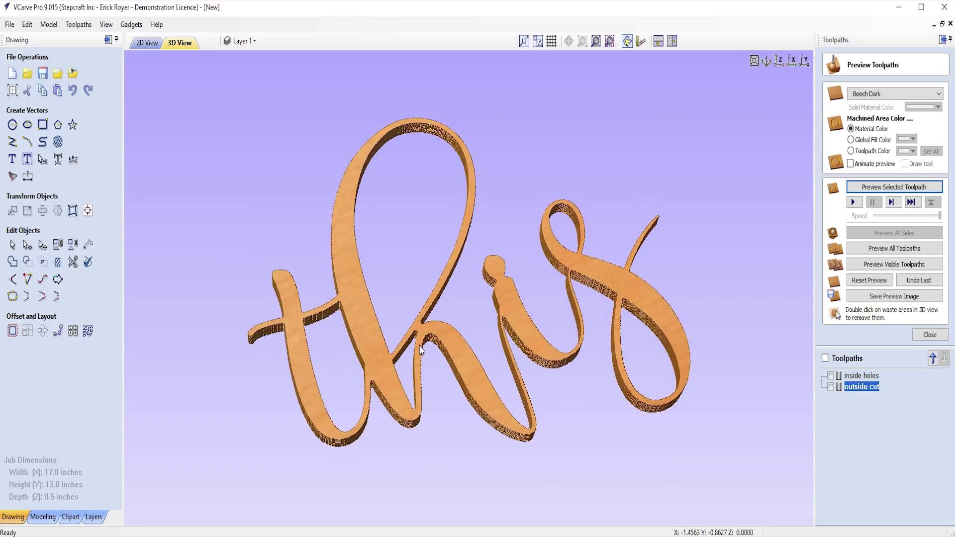
{"action": "left_click_drag", "start_coordinate": [476, 368], "coordinate": [442, 393]}
- Measure the gap between the "h" loop's lower stroke and its arch in the flat drawing, and return to the 3D preview
{"action": "left_click", "coordinate": [149, 43]}
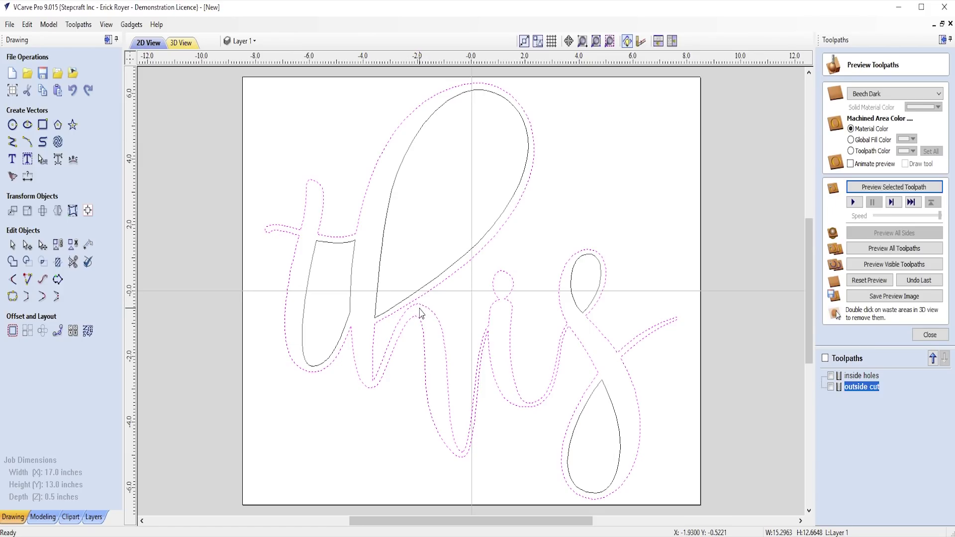
{"action": "scroll", "coordinate": [419, 312], "scroll_direction": "up", "scroll_amount": 10}
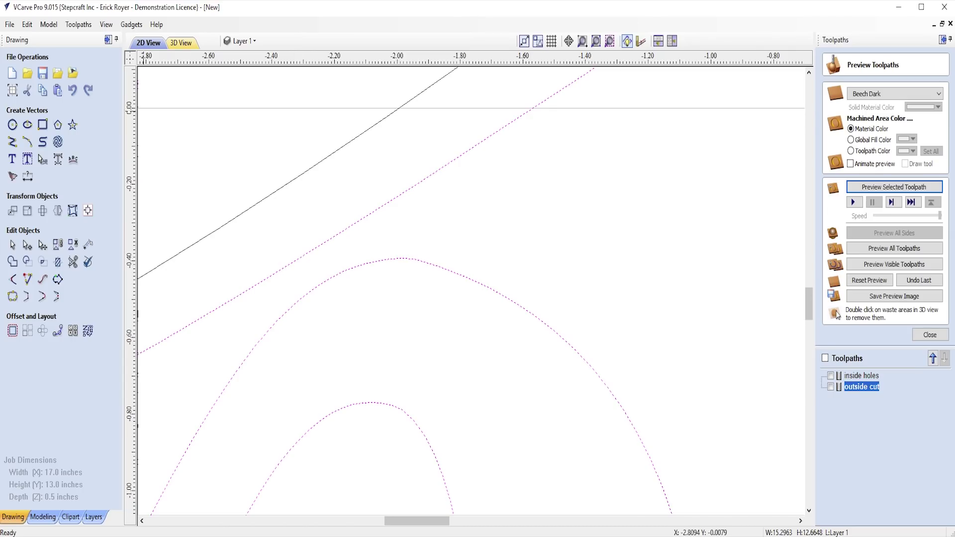
{"action": "left_click", "coordinate": [88, 244]}
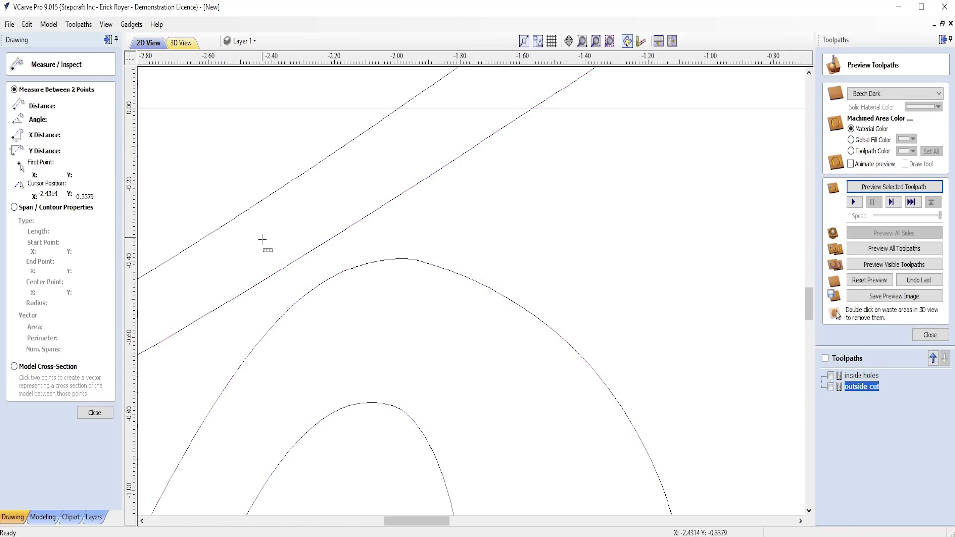
{"action": "left_click", "coordinate": [302, 258]}
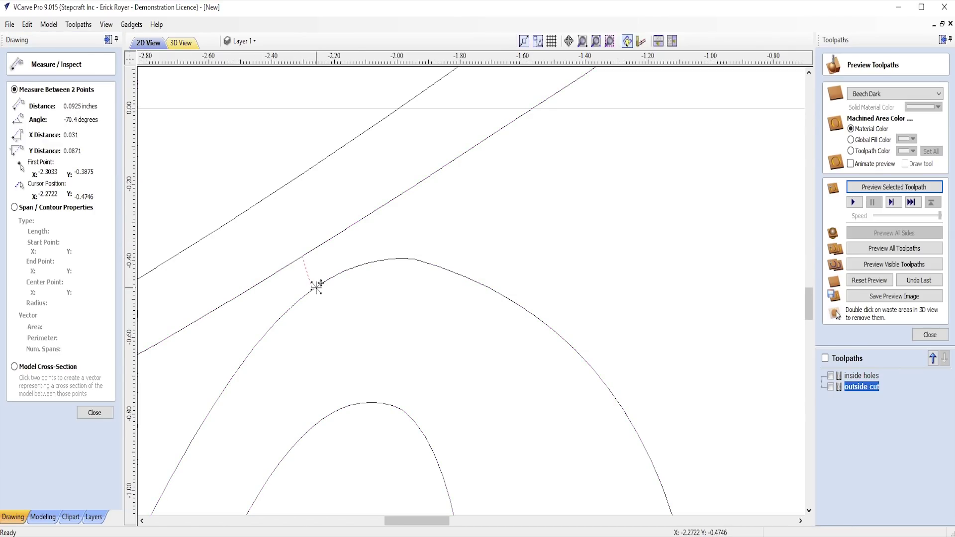
{"action": "left_click", "coordinate": [317, 288]}
{"action": "left_click", "coordinate": [99, 411]}
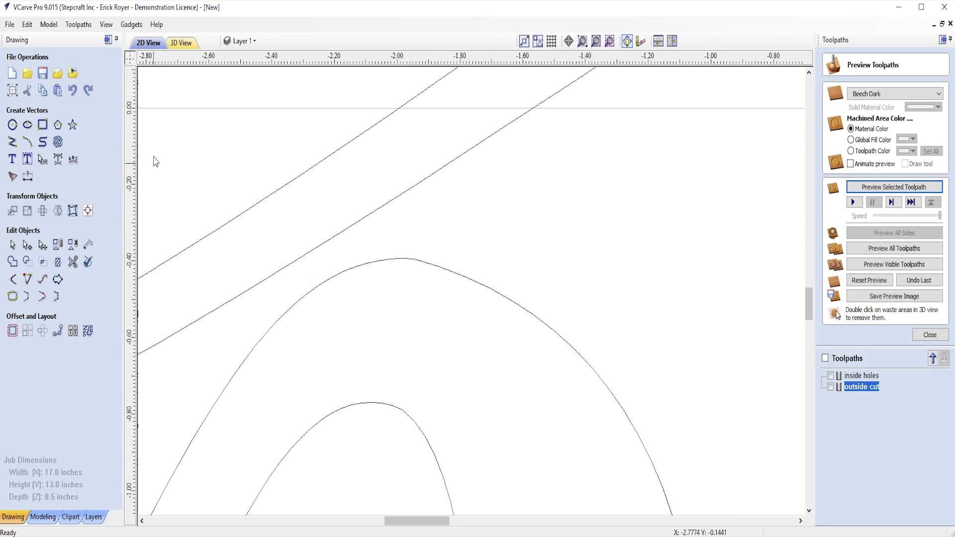
{"action": "left_click", "coordinate": [180, 45]}
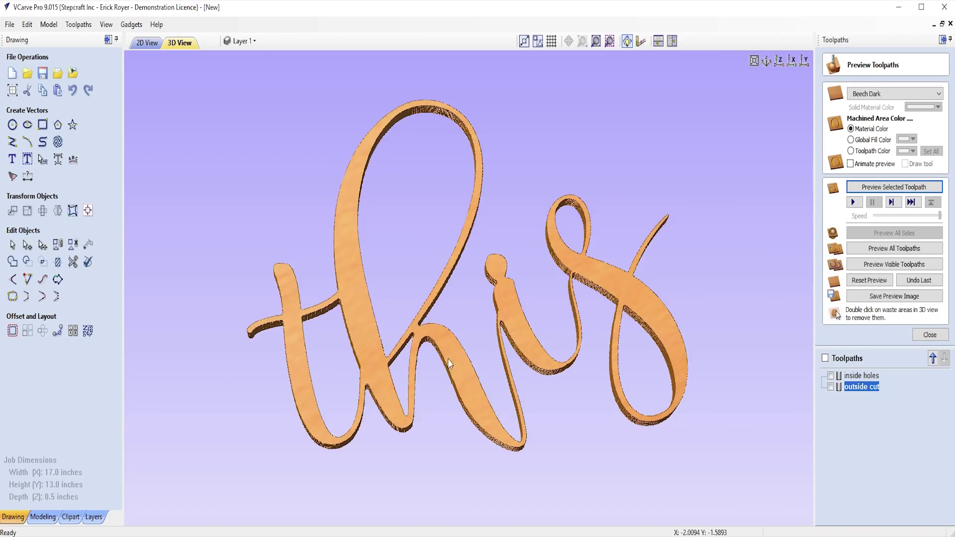
- Inspect the letter joints of the cut-out word "this" from different 3D angles and close the toolpath preview
{"action": "left_click_drag", "start_coordinate": [452, 402], "coordinate": [433, 315]}
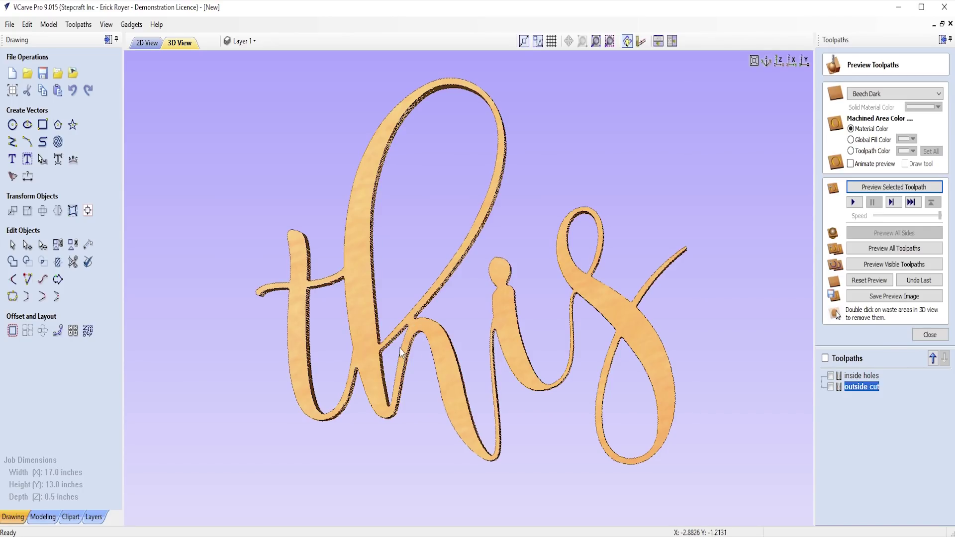
{"action": "left_click_drag", "start_coordinate": [521, 343], "coordinate": [557, 397]}
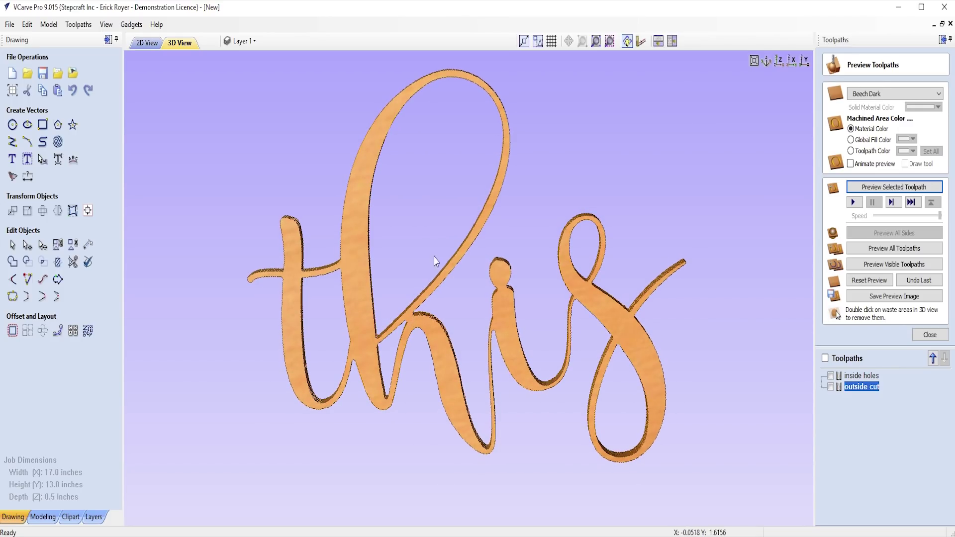
{"action": "left_click_drag", "start_coordinate": [588, 280], "coordinate": [499, 104]}
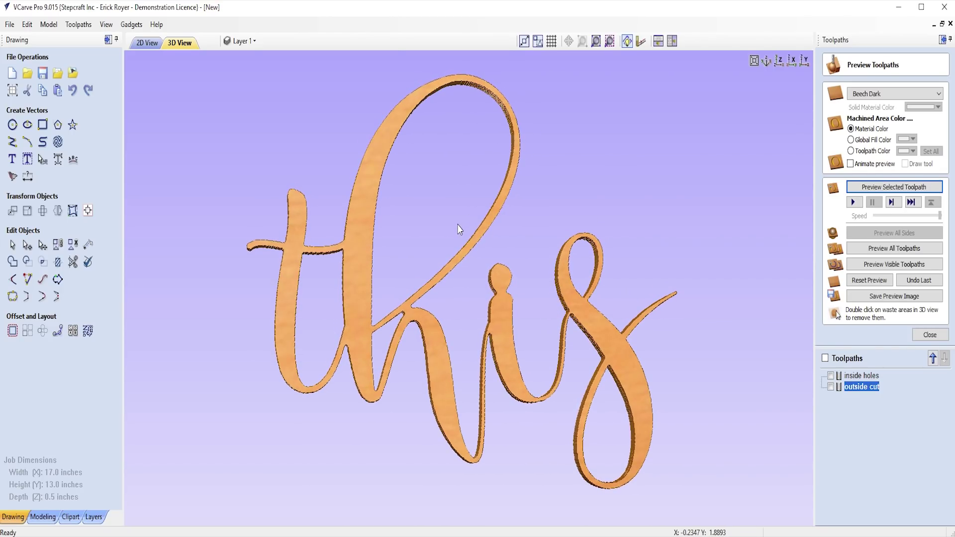
{"action": "mouse_move", "coordinate": [457, 229]}
{"action": "left_mouse_down"}
{"action": "mouse_move", "coordinate": [447, 132]}
{"action": "mouse_move", "coordinate": [452, 219]}
{"action": "left_mouse_up"}
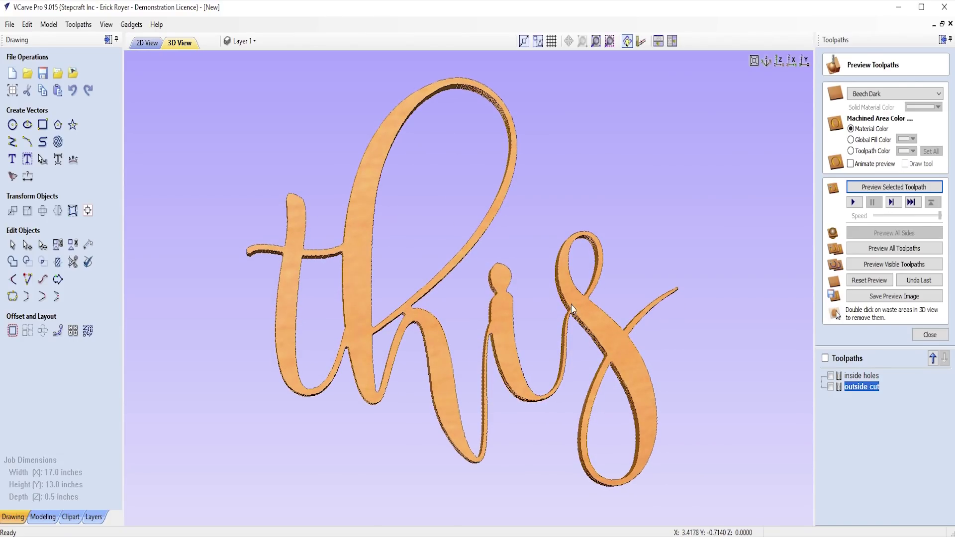
{"action": "left_click_drag", "start_coordinate": [572, 308], "coordinate": [554, 401]}
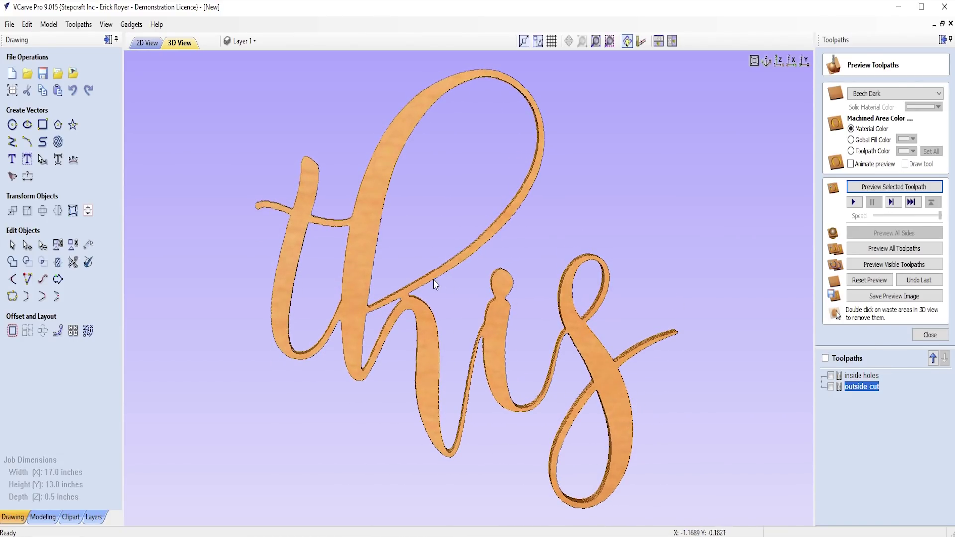
{"action": "left_click_drag", "start_coordinate": [604, 341], "coordinate": [607, 320]}
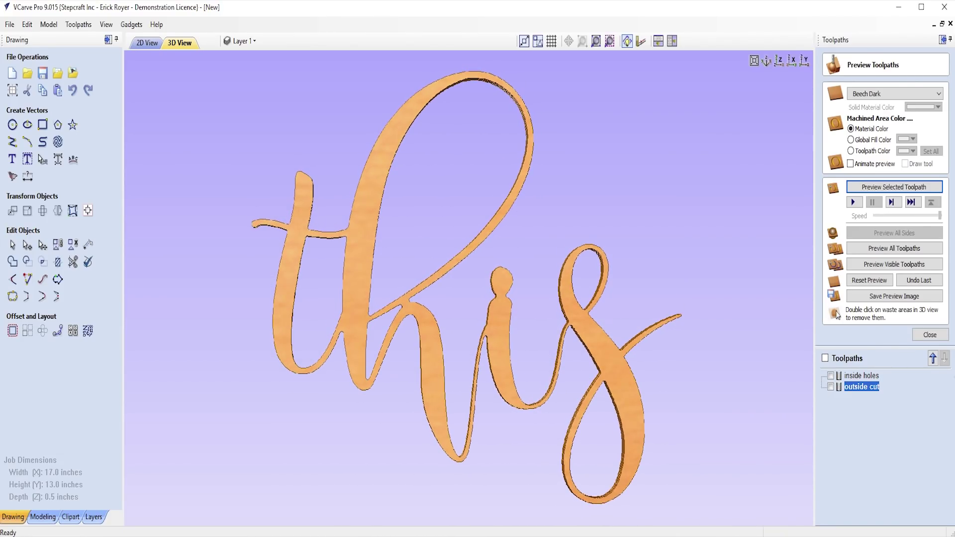
{"action": "left_click", "coordinate": [928, 336]}
- Make the "inside holes" and "outside cut" toolpaths visible and bring up the options for saving them to one file
{"action": "left_click", "coordinate": [831, 280]}
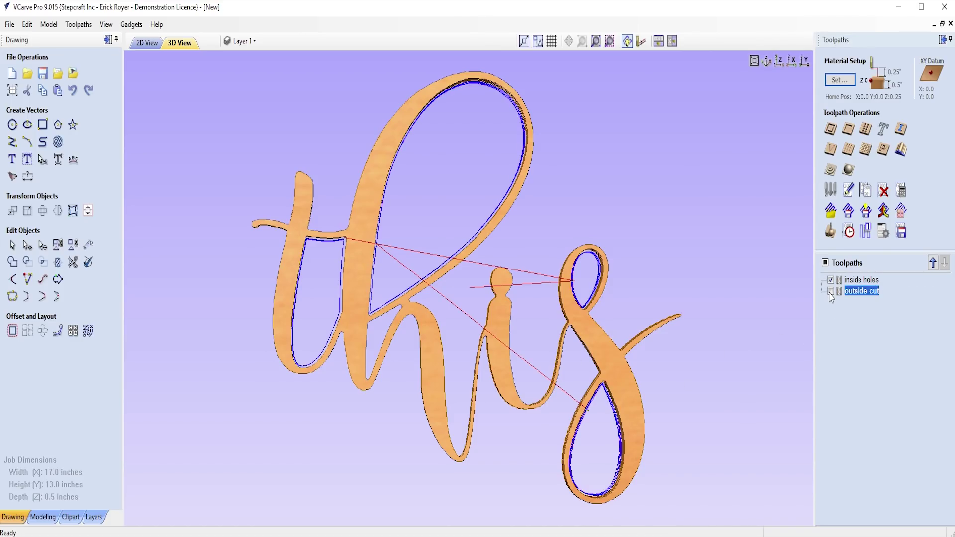
{"action": "left_click", "coordinate": [830, 291]}
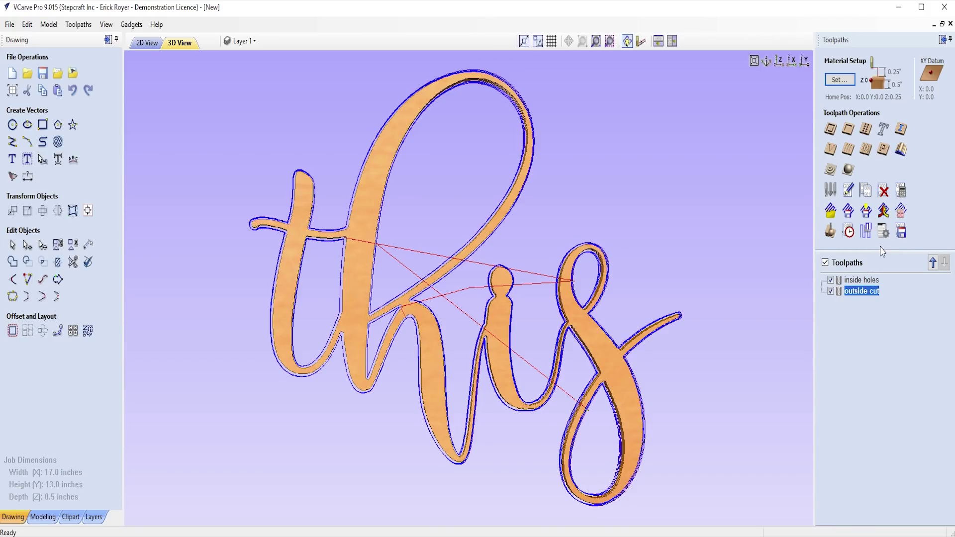
{"action": "left_click", "coordinate": [899, 231]}
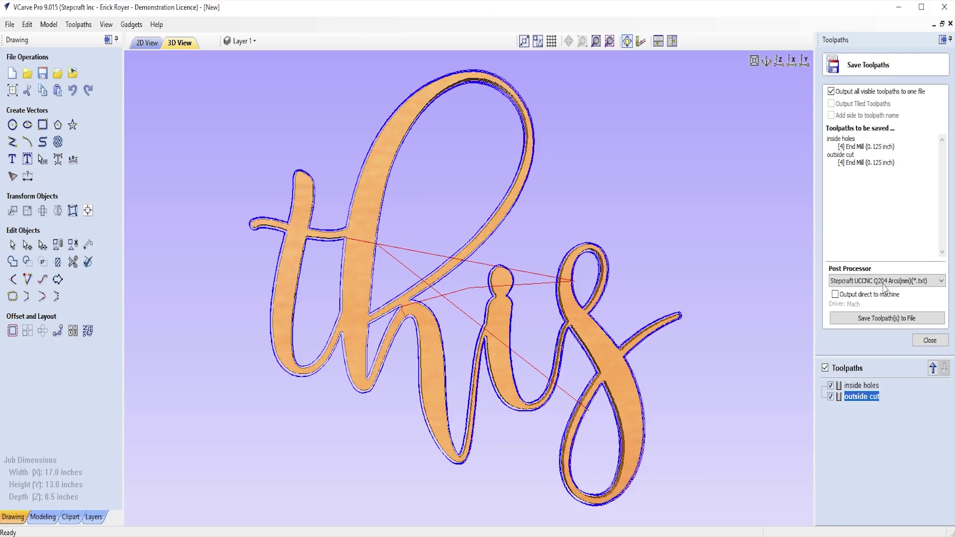
{"action": "left_click", "coordinate": [928, 340]}
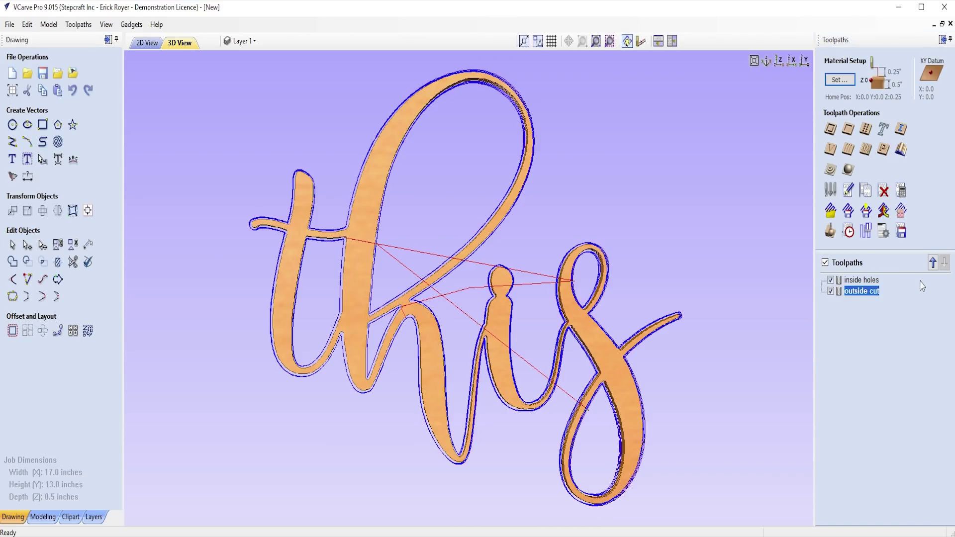
{"action": "left_click", "coordinate": [901, 236]}
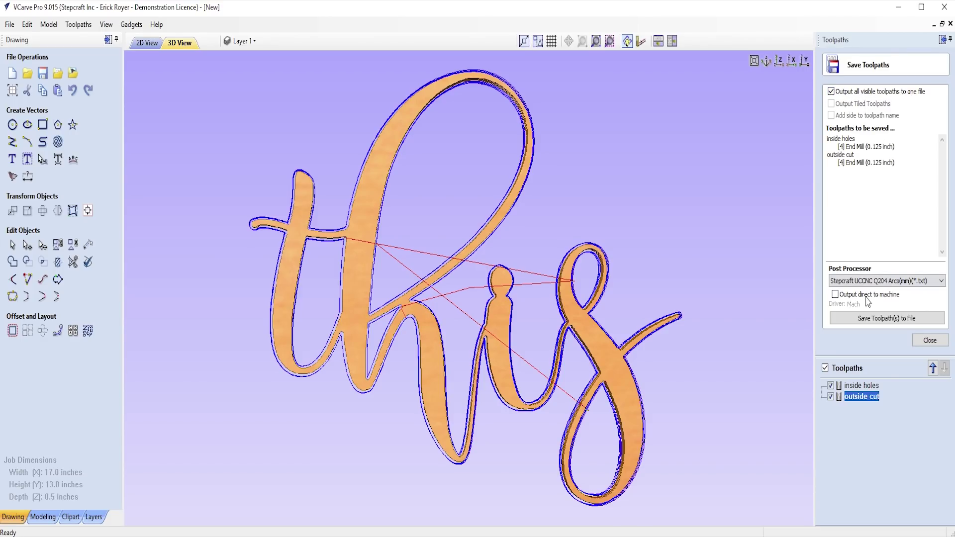
- Save both toolpaths to the Desktop as one file named THIS, using the Stepcraft UCCNC Arcs(mm)(*.txt) post processor
{"action": "left_click", "coordinate": [876, 281]}
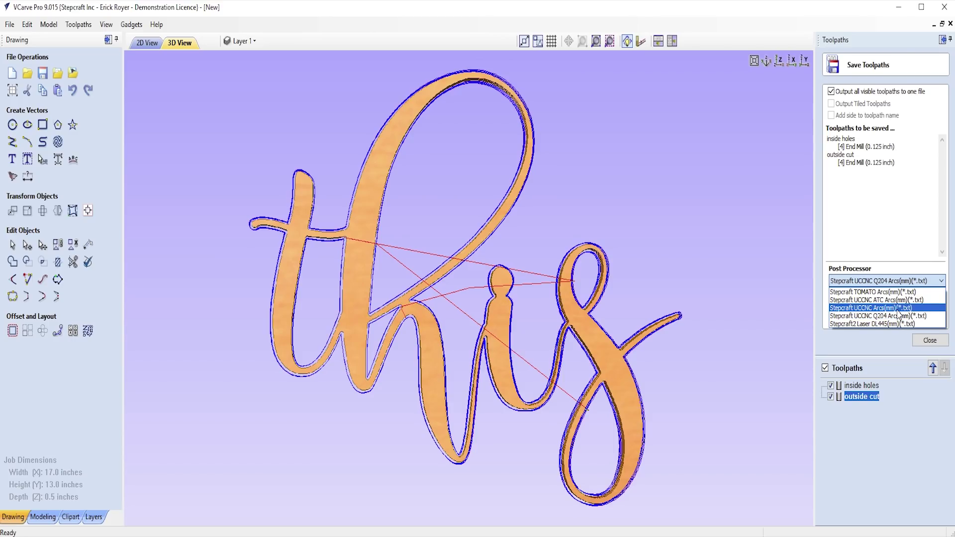
{"action": "left_click", "coordinate": [885, 308]}
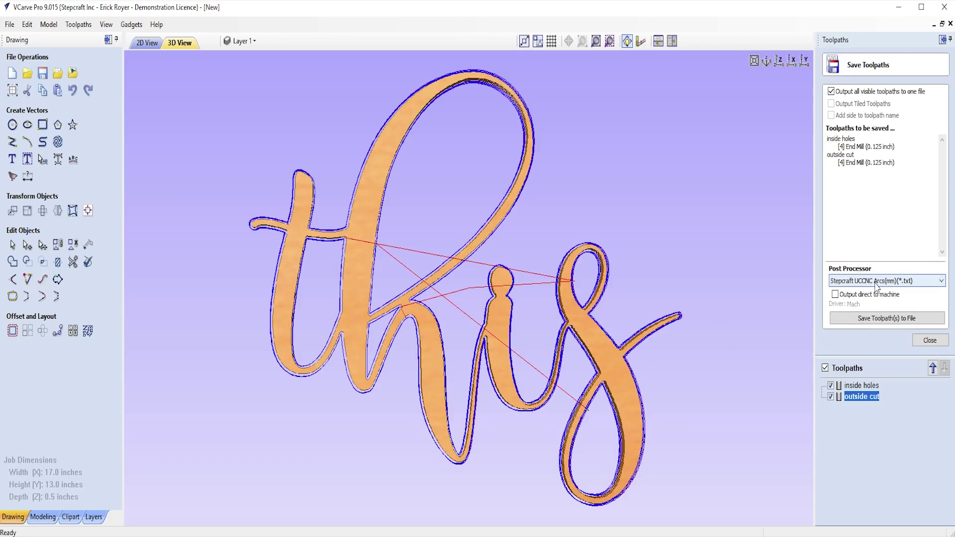
{"action": "left_click", "coordinate": [875, 318]}
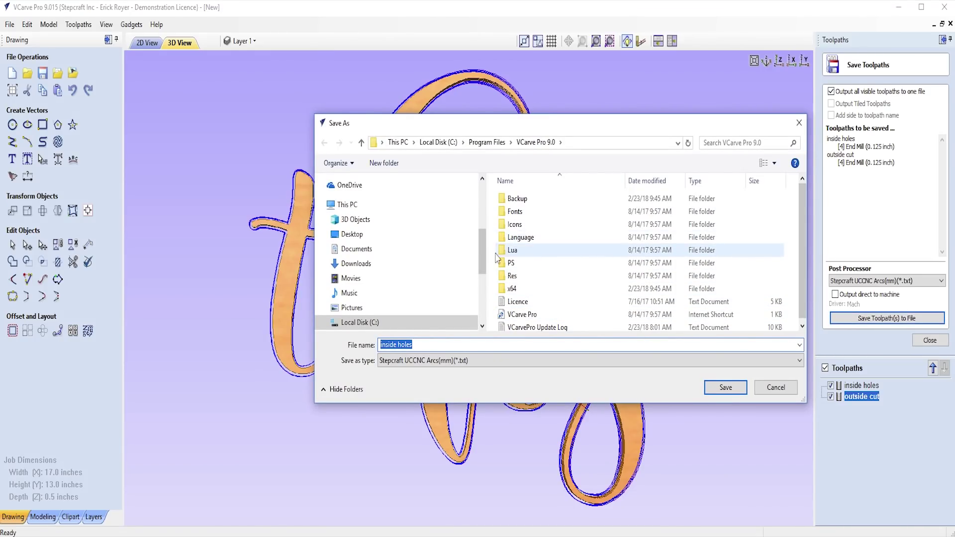
{"action": "left_click", "coordinate": [353, 234]}
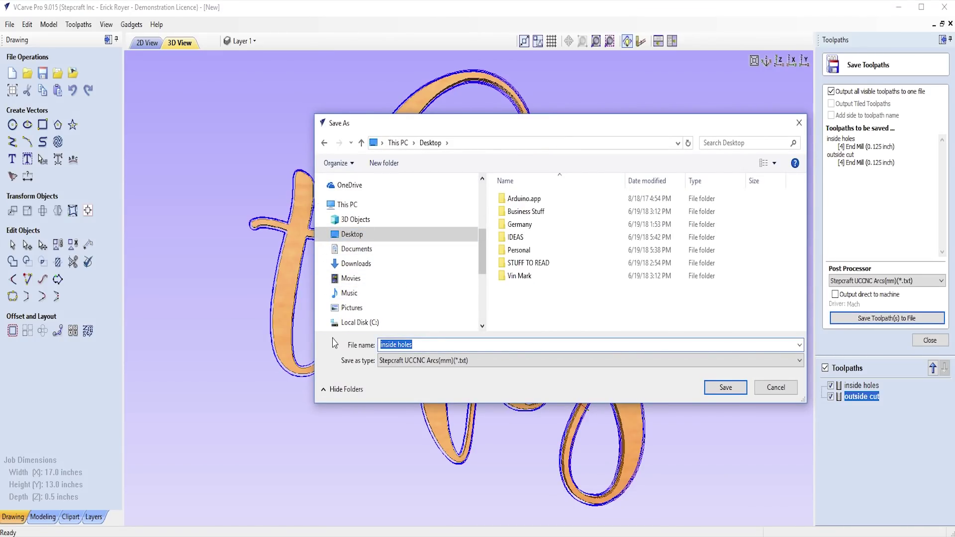
{"action": "type", "text": "THIS"}
{"action": "left_click", "coordinate": [727, 390]}
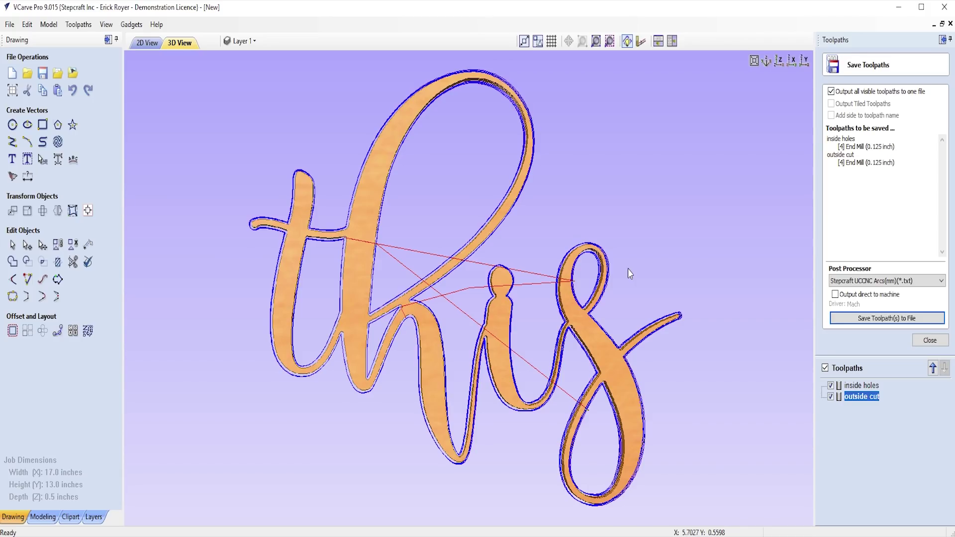
- Review the job setup's size, zero and datum settings, accept them, and leave the toolpath saving options
{"action": "left_click", "coordinate": [14, 93]}
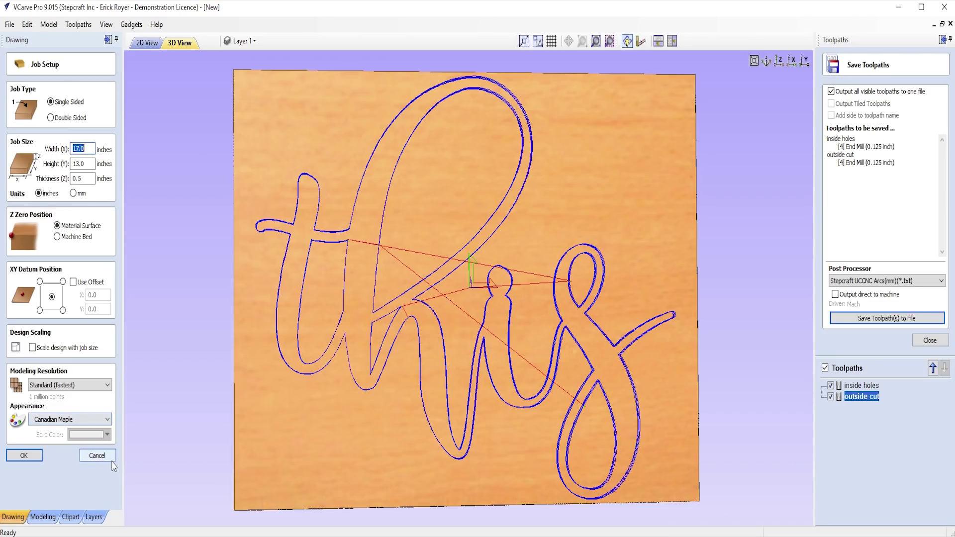
{"action": "left_click", "coordinate": [24, 456]}
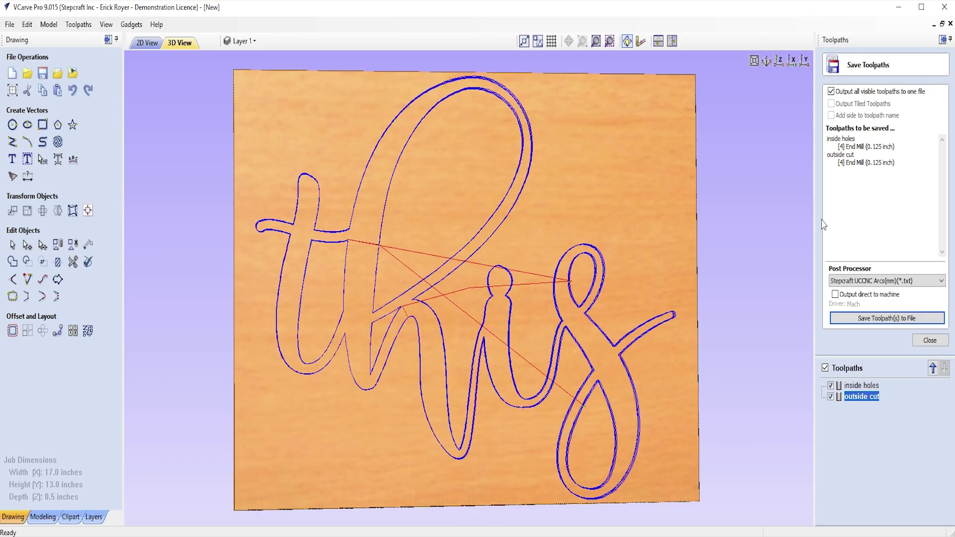
{"action": "left_click", "coordinate": [929, 340]}
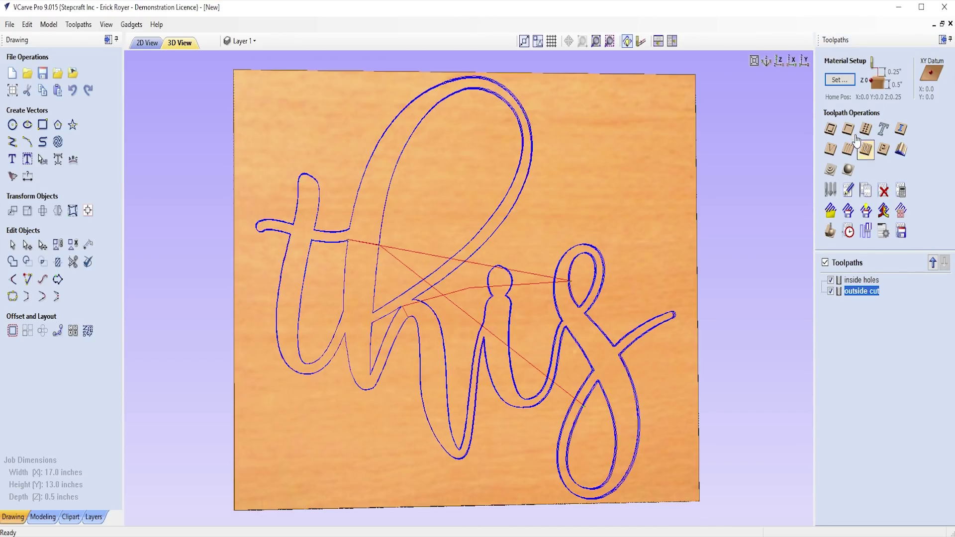